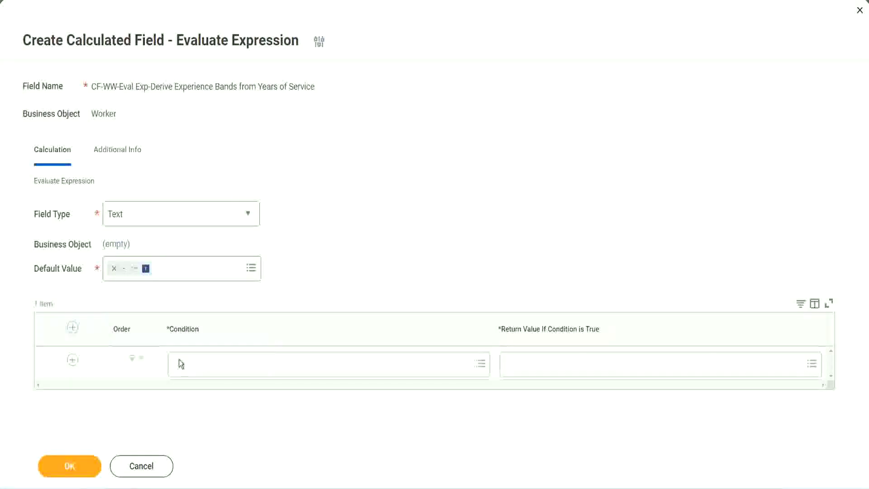
- Select the Field 1 name CF-WW-TF-Length of Service between 0 and 7 years in the Notepad++ notes
{"action": "left_click", "coordinate": [205, 364]}
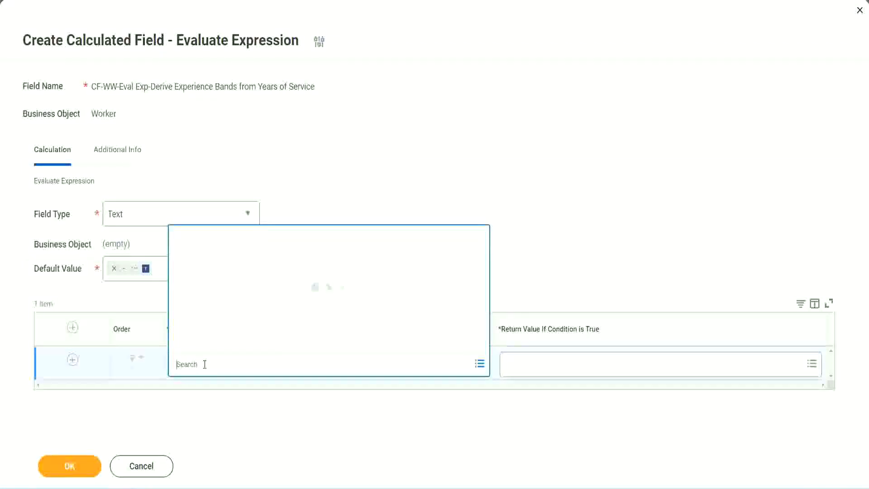
{"action": "left_click", "coordinate": [333, 201]}
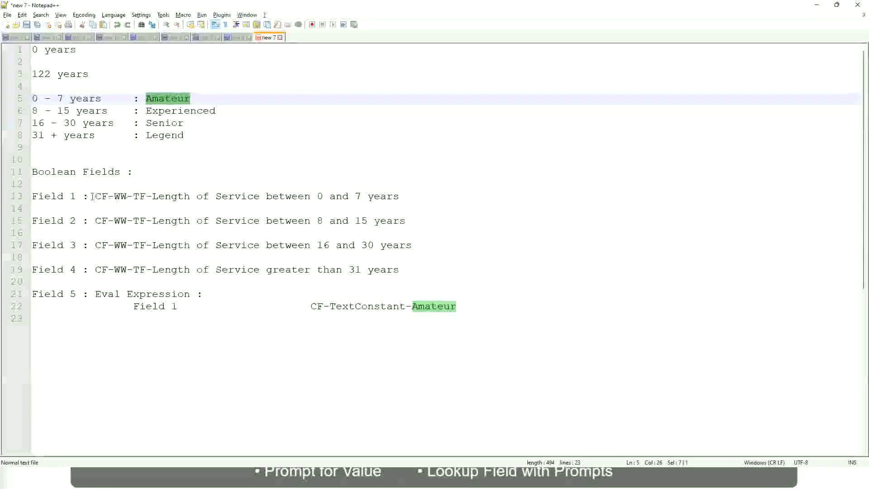
{"action": "left_click_drag", "start_coordinate": [96, 196], "coordinate": [401, 200]}
{"action": "key", "text": "ctrl+c"}
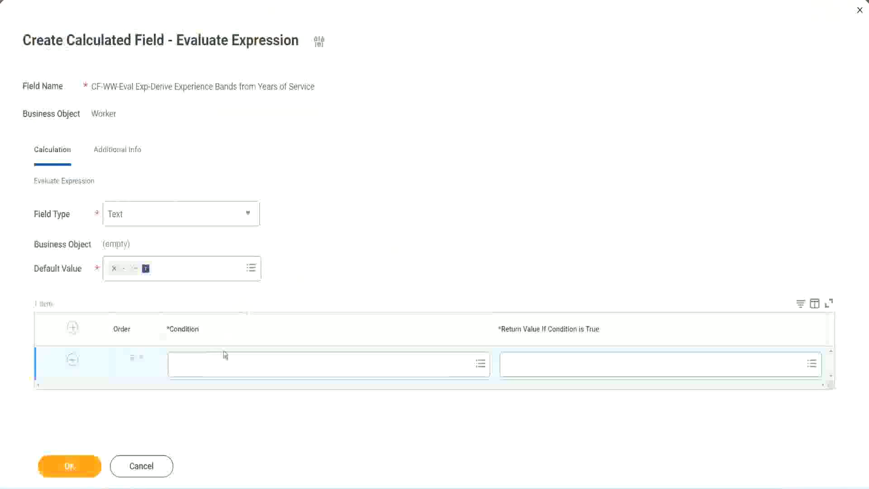
- Paste CF-WW-TF-Length of Service between 0 and 7 years as the first condition's field
{"action": "left_click", "coordinate": [221, 367]}
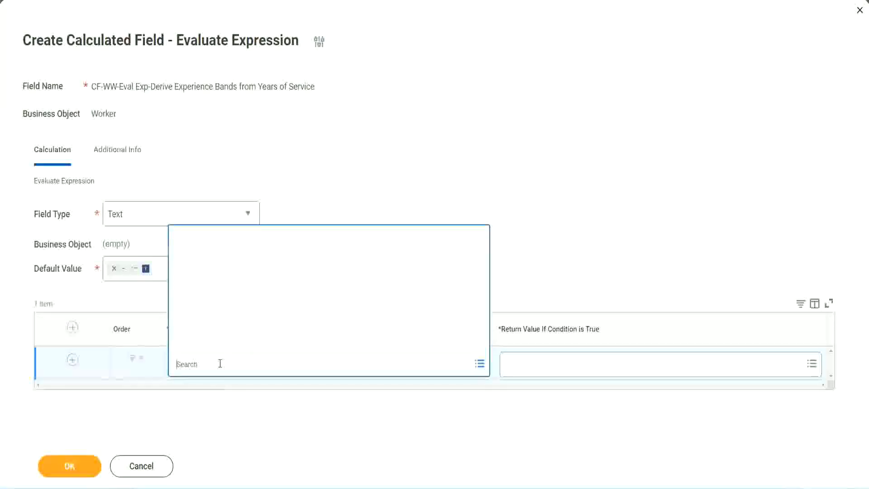
{"action": "key", "text": "ctrl+v"}
{"action": "key", "text": "Return"}
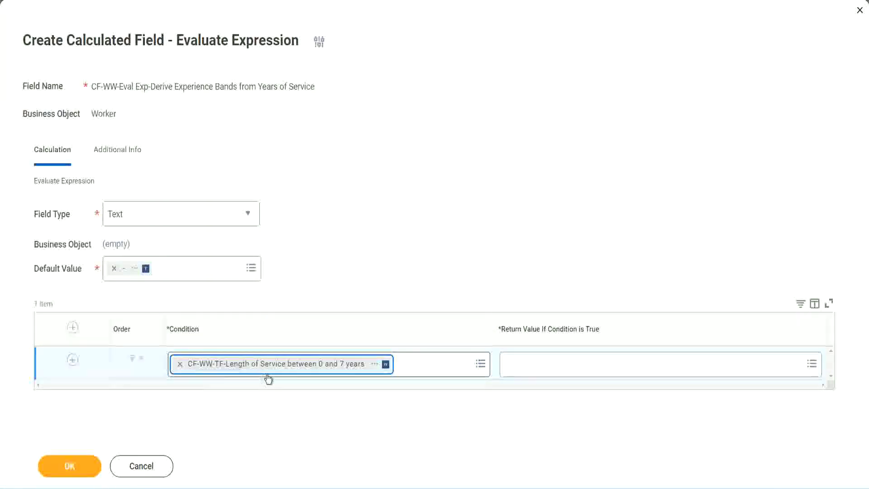
{"action": "left_click", "coordinate": [401, 252]}
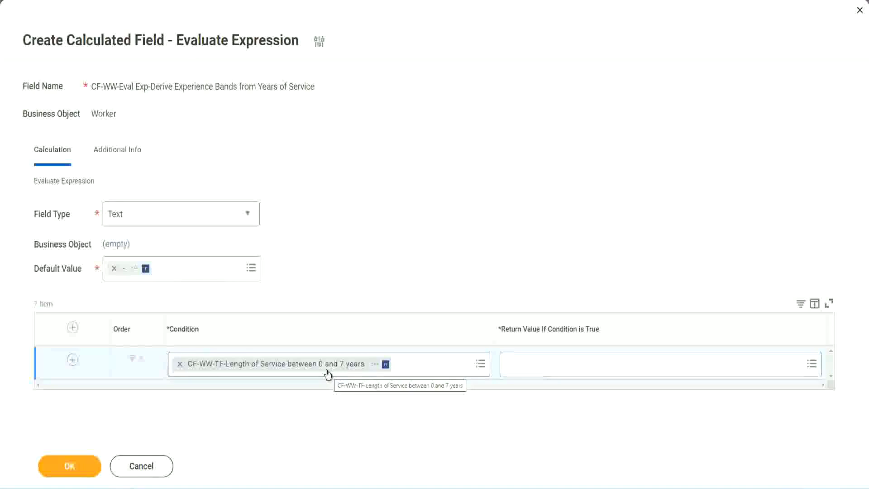
{"action": "left_click", "coordinate": [565, 371]}
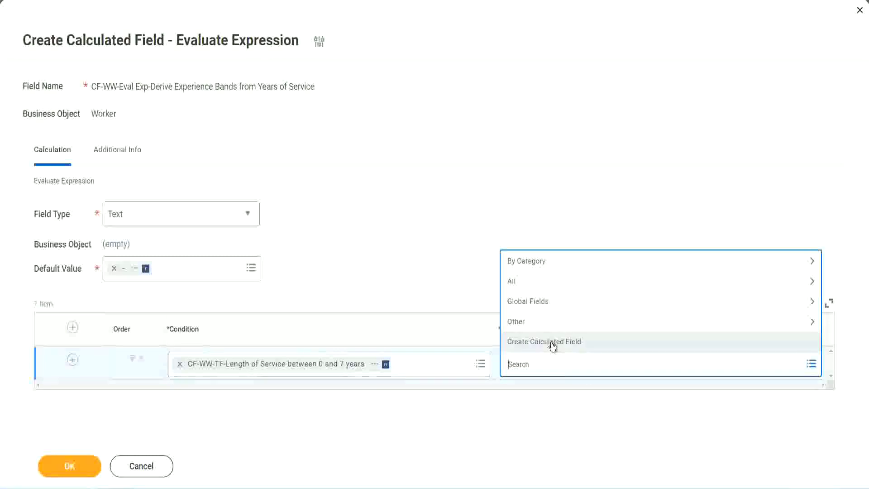
{"action": "left_click", "coordinate": [503, 222]}
{"action": "left_click", "coordinate": [523, 369]}
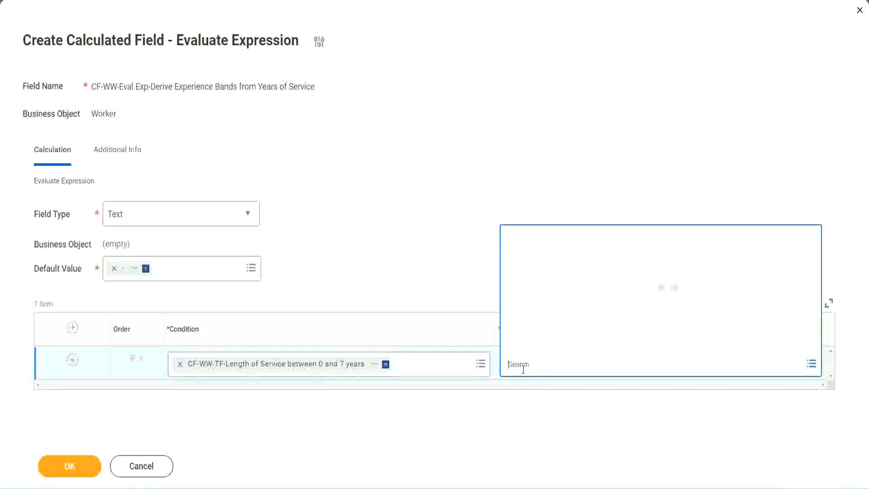
{"action": "type", "text": "Amaterue"}
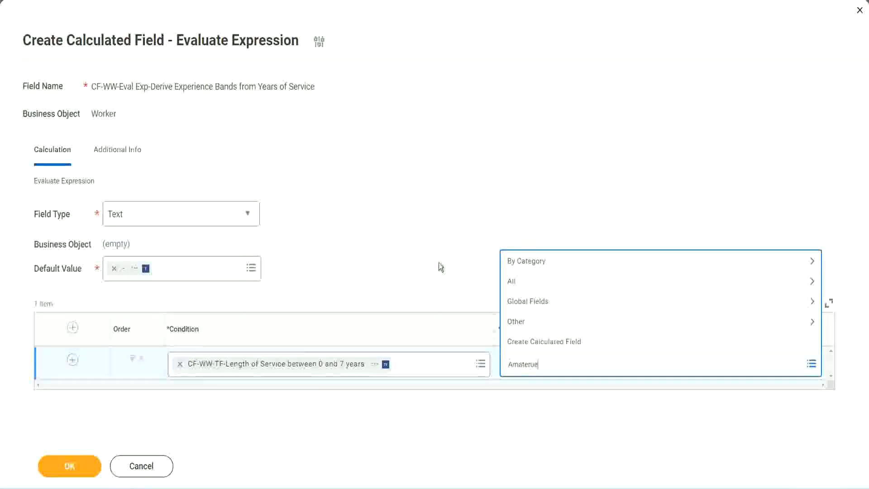
{"action": "left_click", "coordinate": [438, 262]}
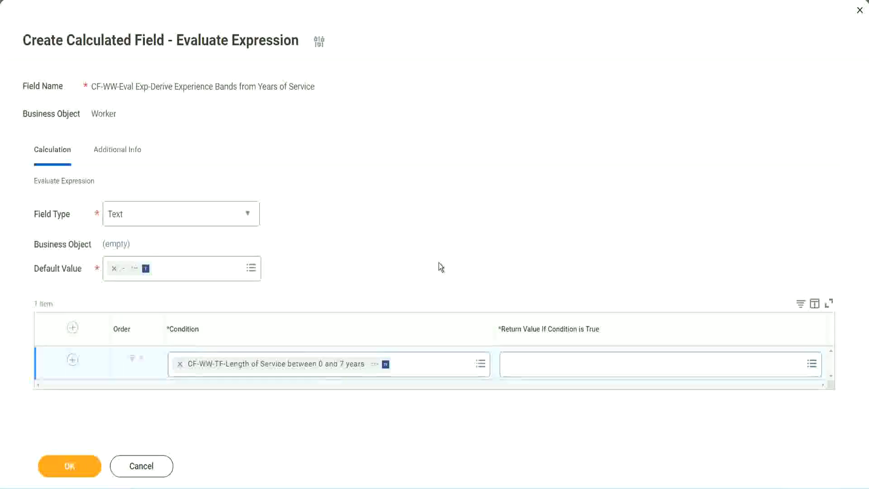
{"action": "left_click", "coordinate": [547, 369]}
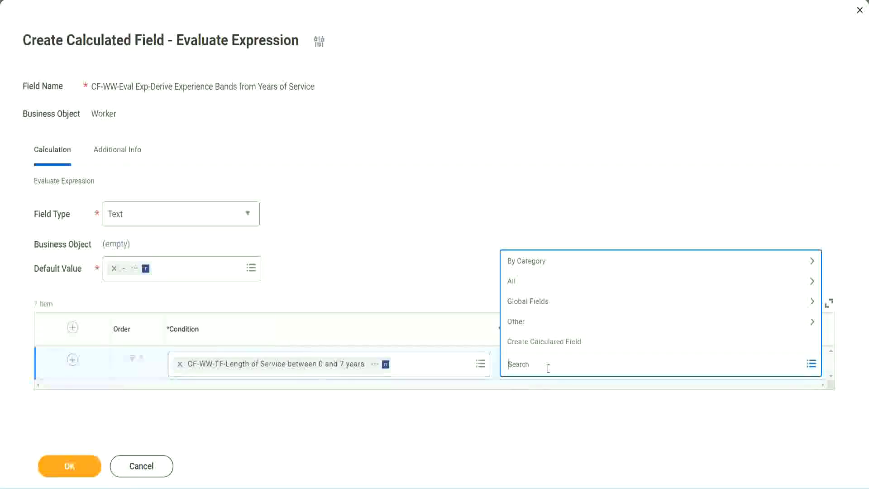
{"action": "left_click", "coordinate": [437, 263]}
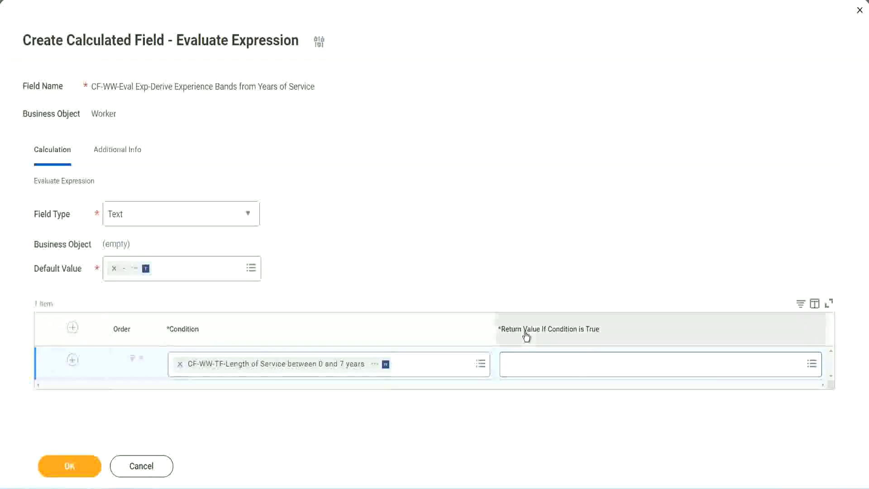
{"action": "left_click", "coordinate": [563, 366]}
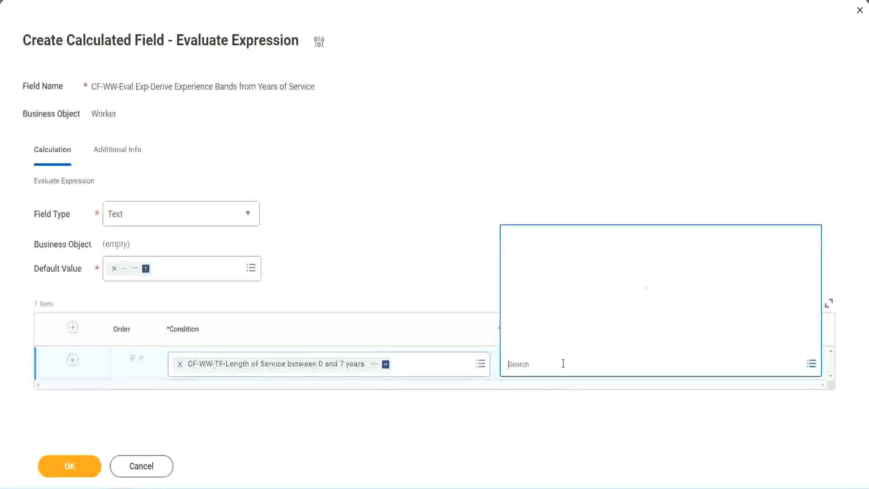
- Create a new calculated field for the return value named CF-WW-TC-Amateur
{"action": "left_click", "coordinate": [558, 344]}
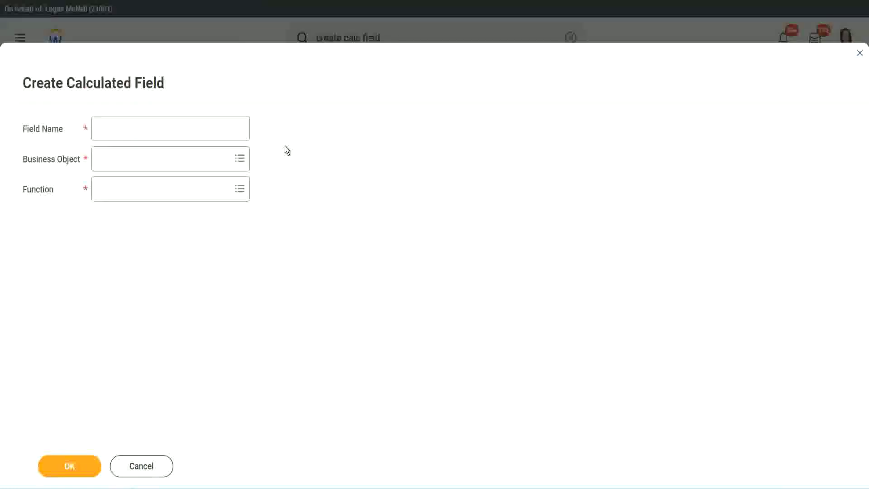
{"action": "left_click", "coordinate": [105, 130]}
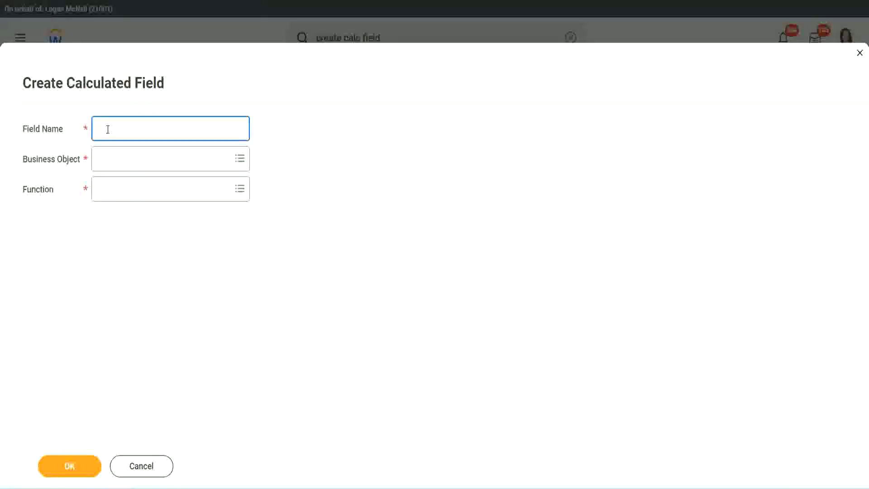
{"action": "type", "text": "CF_TC-Amateur"}
{"action": "left_click", "coordinate": [107, 128]}
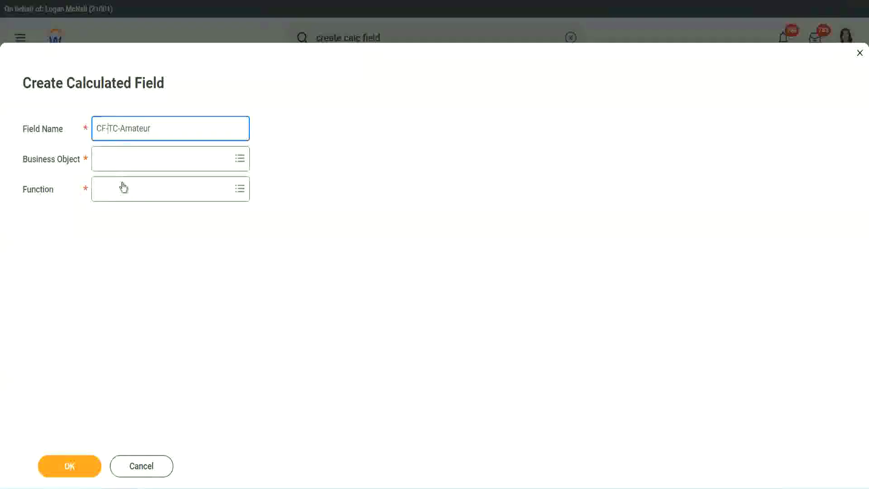
{"action": "type", "text": "WW-"}
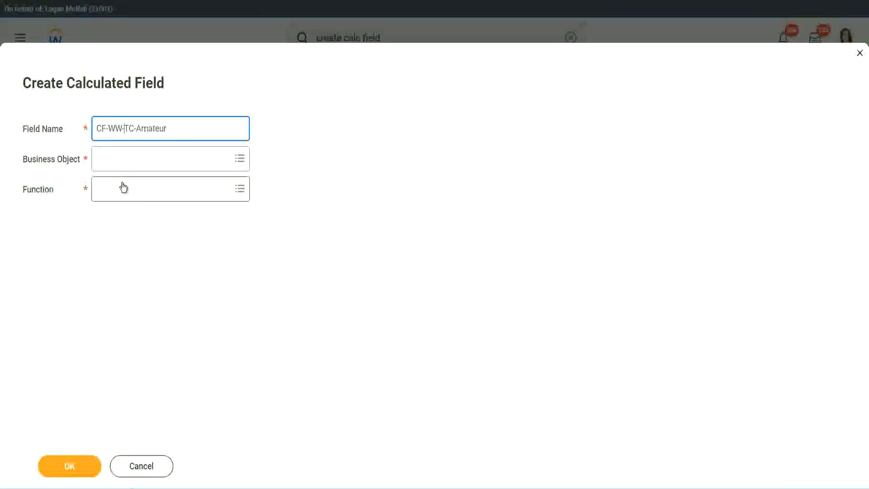
- Set the new field's business object to Global
{"action": "left_click", "coordinate": [123, 161]}
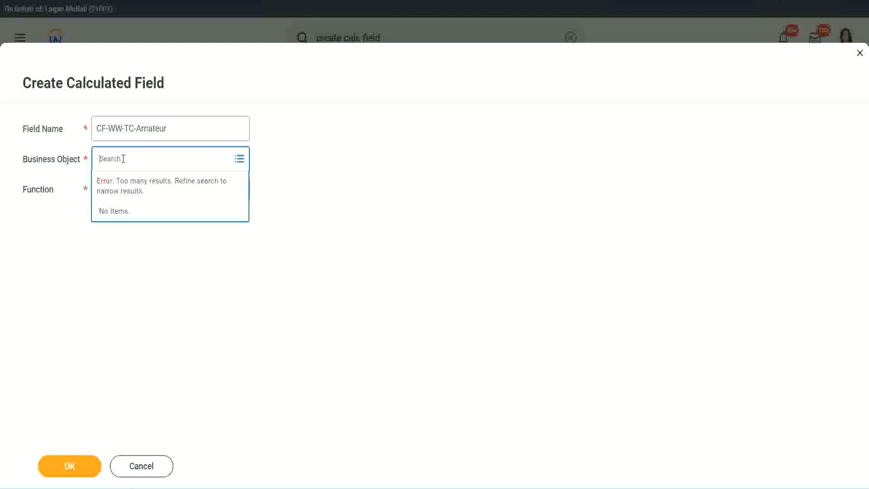
{"action": "type", "text": "worker"}
{"action": "key", "text": "BackSpace"}
{"action": "key", "text": "BackSpace"}
{"action": "key", "text": "BackSpace"}
{"action": "key", "text": "BackSpace"}
{"action": "key", "text": "BackSpace"}
{"action": "key", "text": "BackSpace"}
{"action": "type", "text": "globa"}
{"action": "key", "text": "Return"}
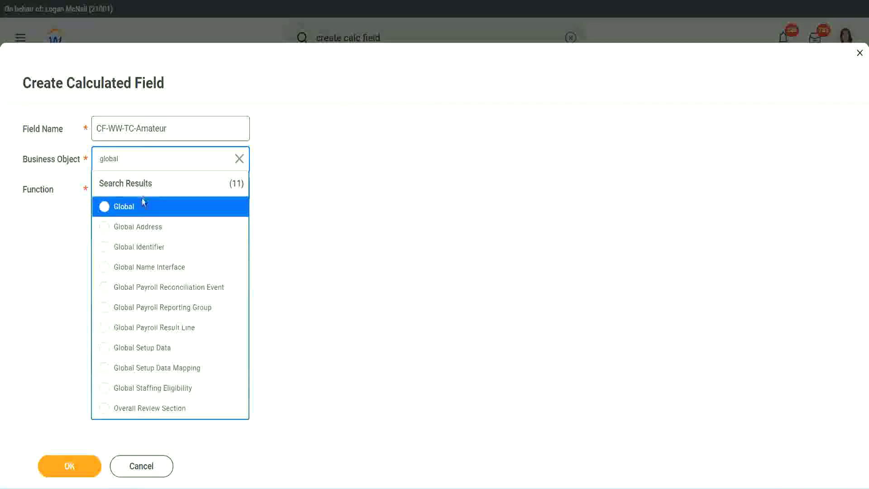
{"action": "left_click", "coordinate": [136, 211]}
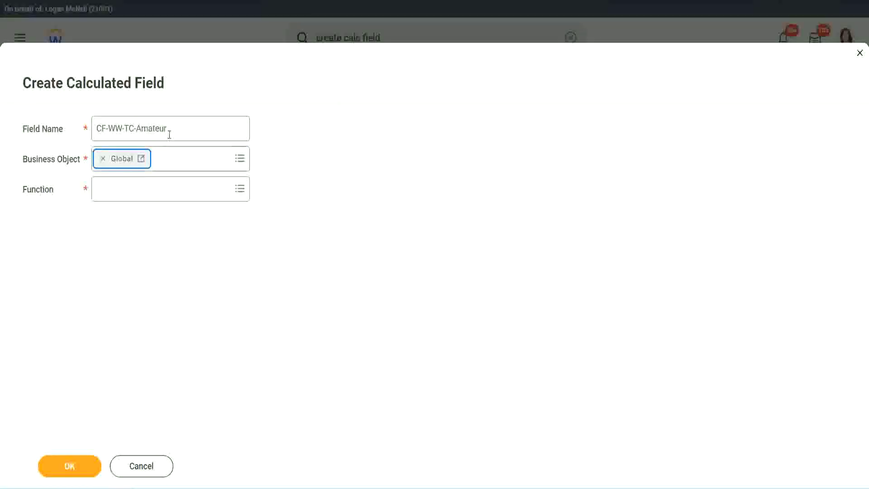
- Select the word Amateur within the CF-WW-TC-Amateur field name
{"action": "triple_click", "coordinate": [225, 122]}
{"action": "left_click", "coordinate": [188, 130]}
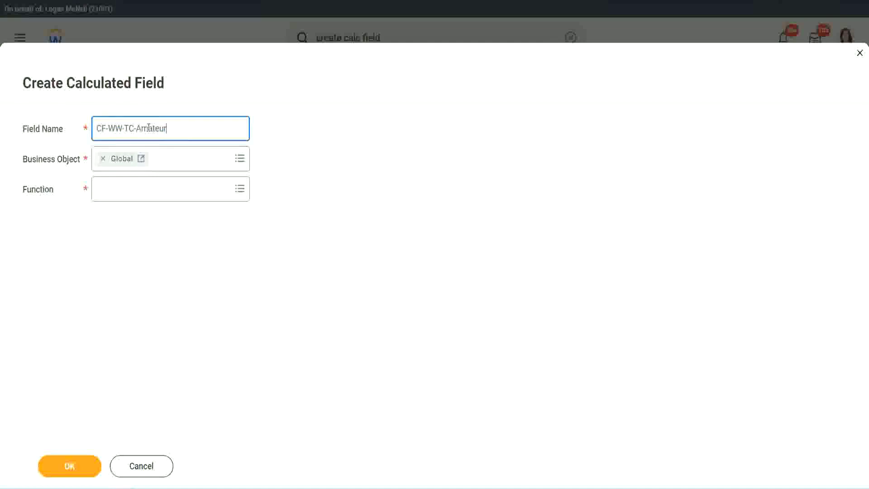
{"action": "double_click", "coordinate": [172, 127]}
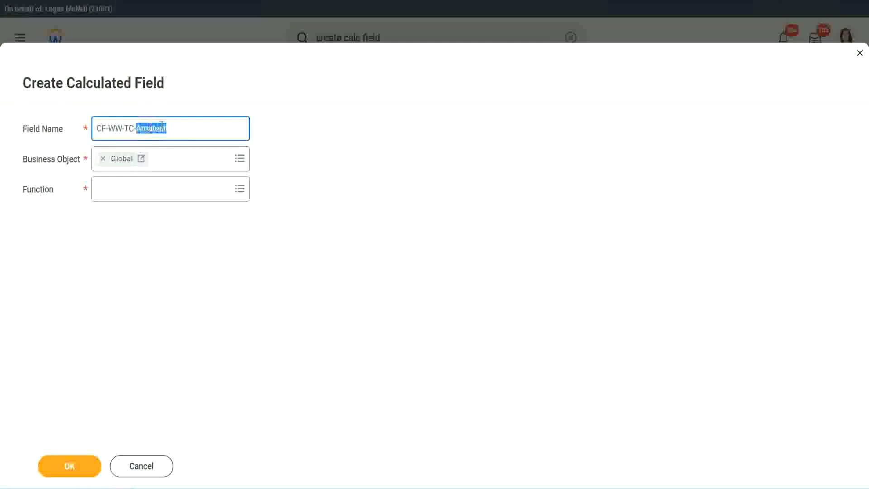
{"action": "left_click", "coordinate": [180, 127]}
{"action": "double_click", "coordinate": [163, 130]}
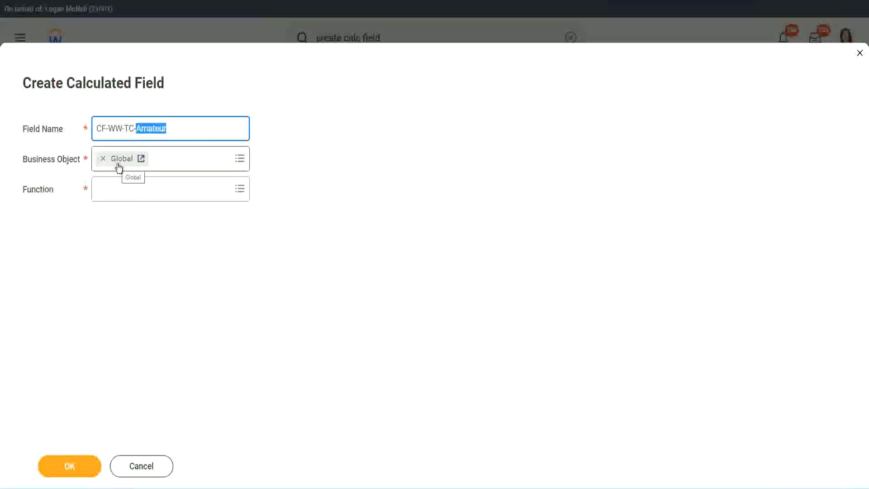
- Make CF-WW-TC-Amateur a Text Constant with the value Amateur and save it
{"action": "left_click", "coordinate": [121, 189]}
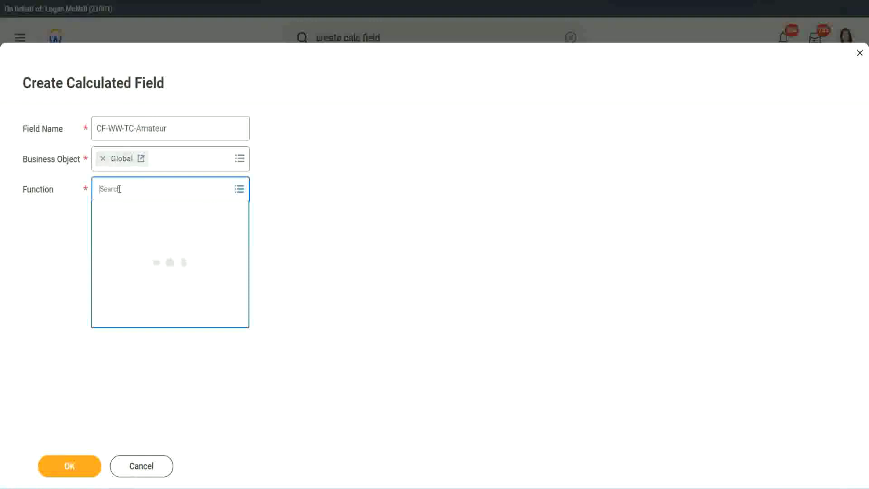
{"action": "type", "text": "text const"}
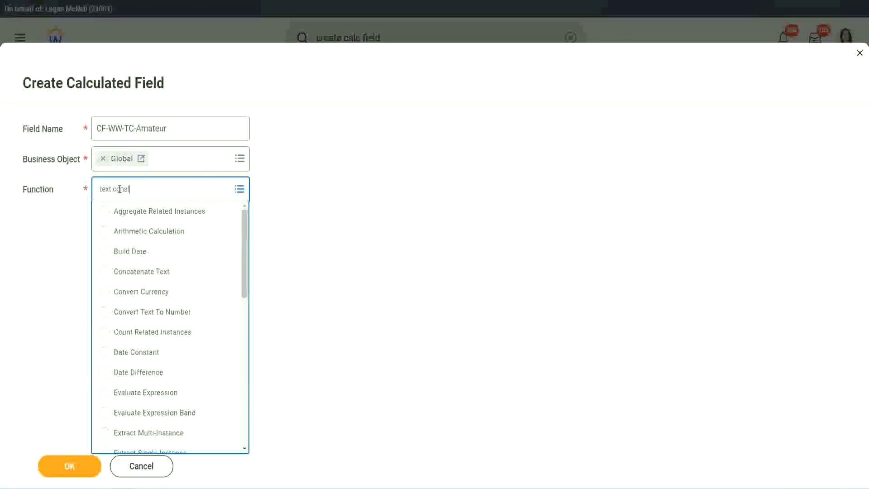
{"action": "key", "text": "Return"}
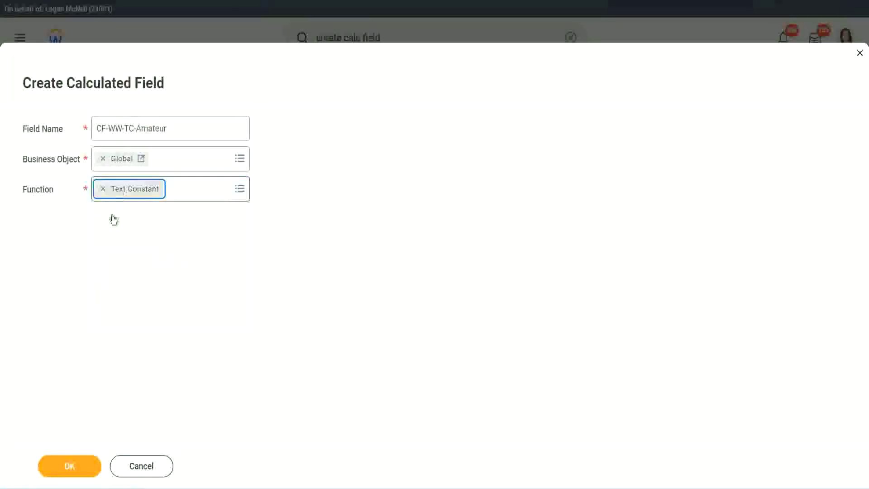
{"action": "left_click", "coordinate": [82, 456]}
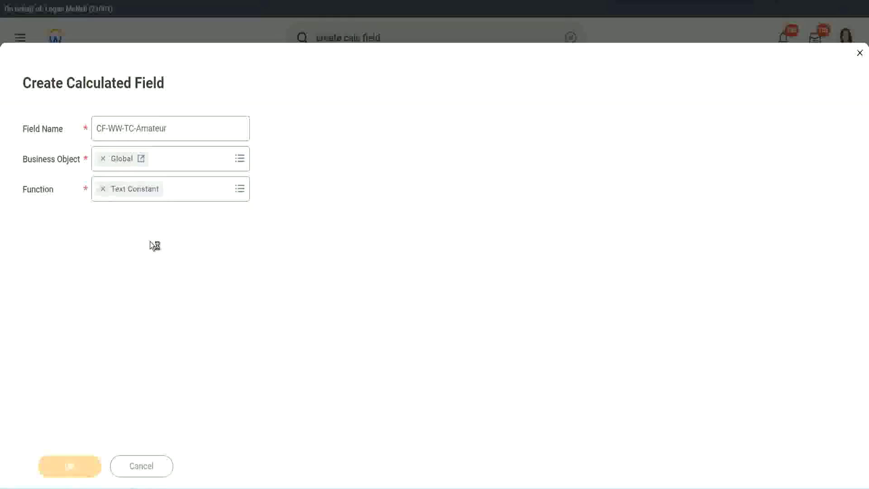
{"action": "left_click", "coordinate": [124, 251]}
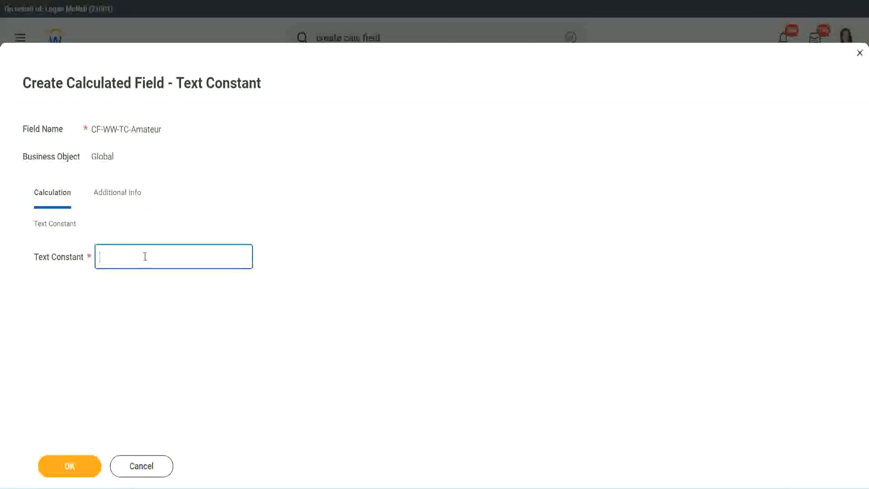
{"action": "type", "text": "Amateur"}
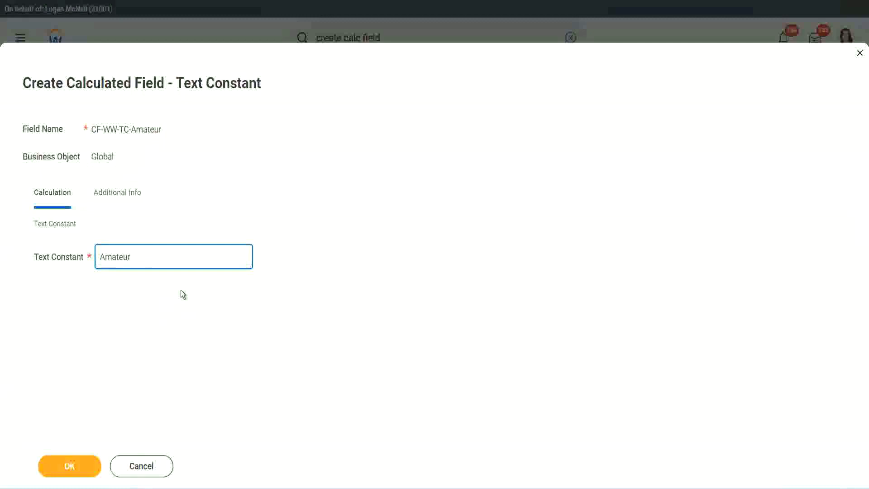
{"action": "left_click", "coordinate": [69, 465]}
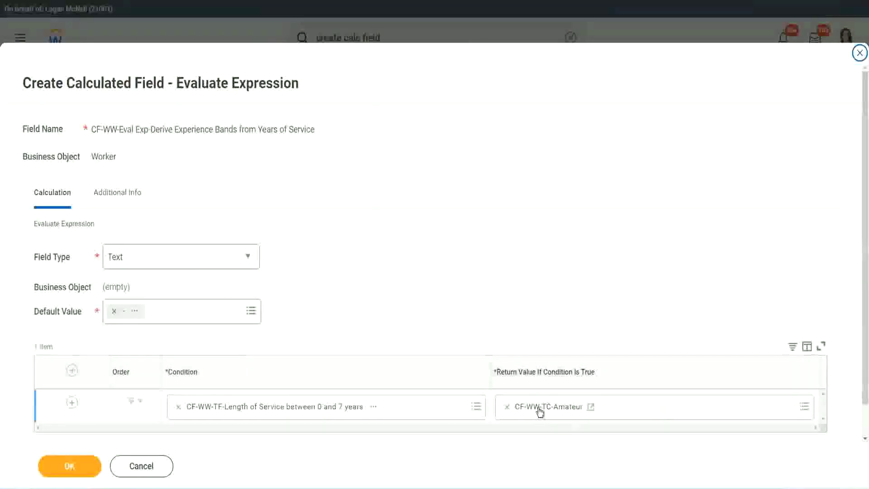
- Copy the Amateur return value's name and add more condition rows to the expression
{"action": "right_click", "coordinate": [539, 410]}
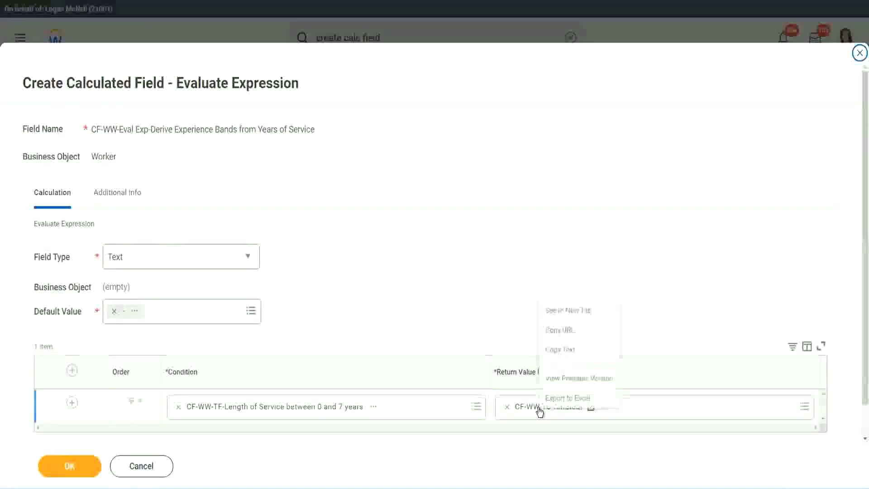
{"action": "left_click", "coordinate": [566, 351]}
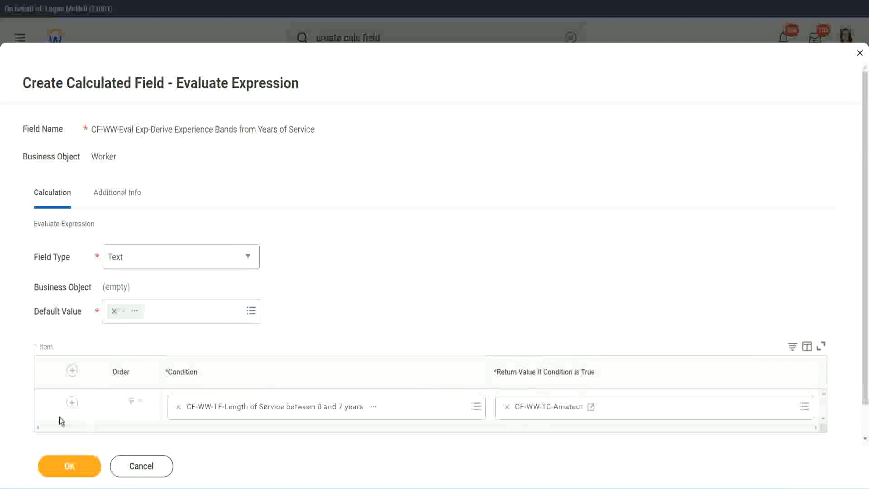
{"action": "left_click", "coordinate": [71, 403]}
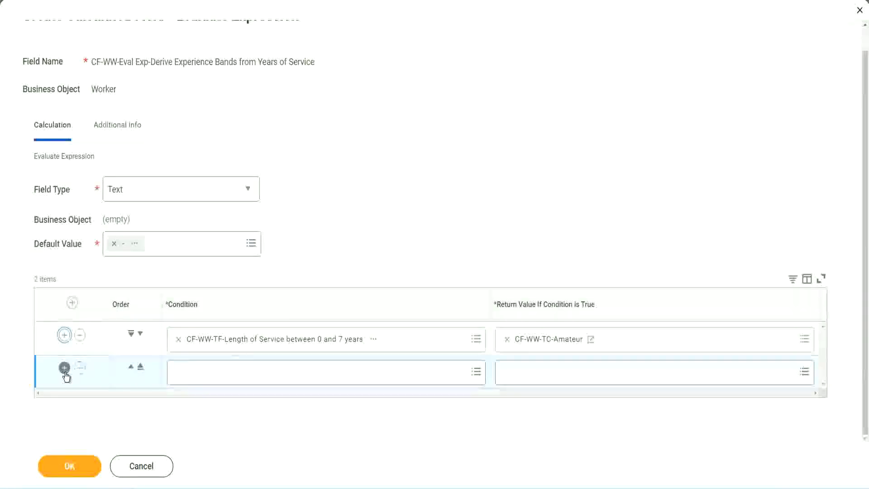
{"action": "left_click", "coordinate": [65, 371]}
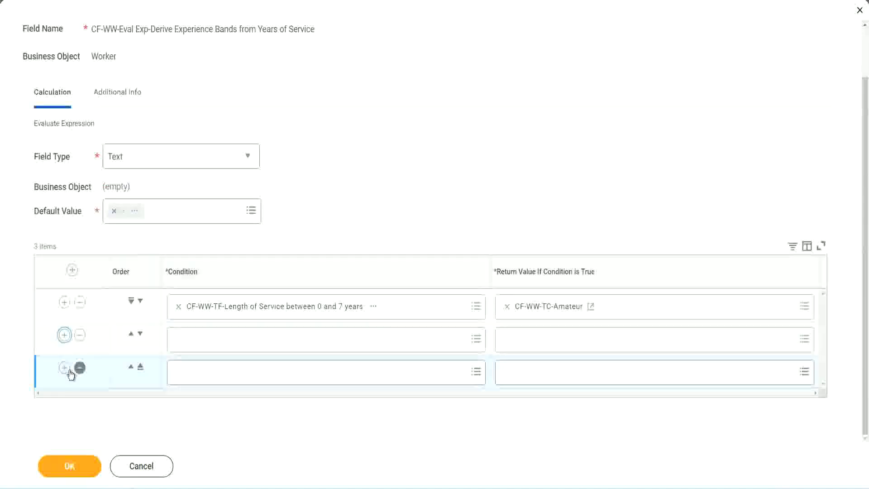
{"action": "left_click", "coordinate": [67, 369]}
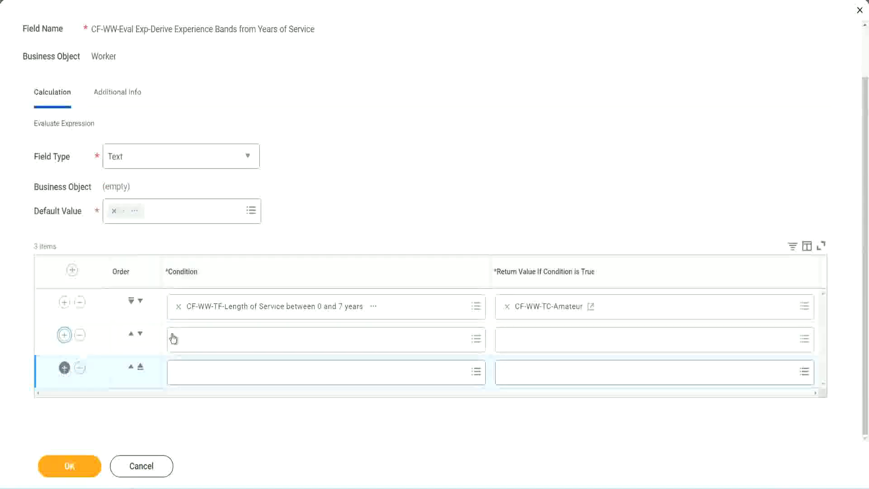
- Set rows two and three to Length of Service 8–15 and 16–30 years
{"action": "left_click", "coordinate": [214, 344]}
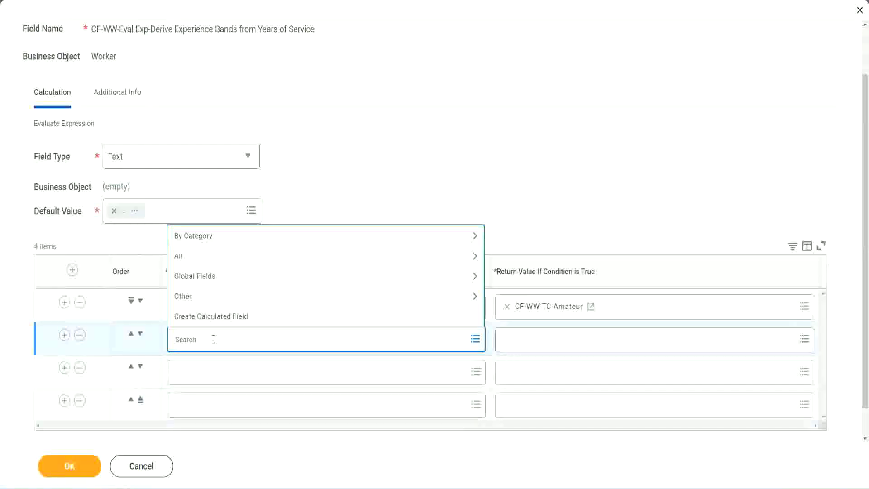
{"action": "type", "text": "cf-ww"}
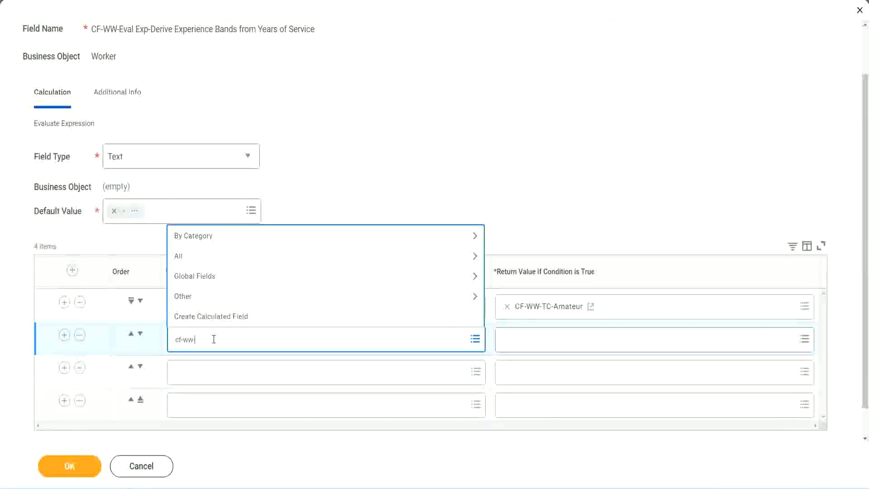
{"action": "type", "text": "-tc"}
{"action": "key", "text": "Return"}
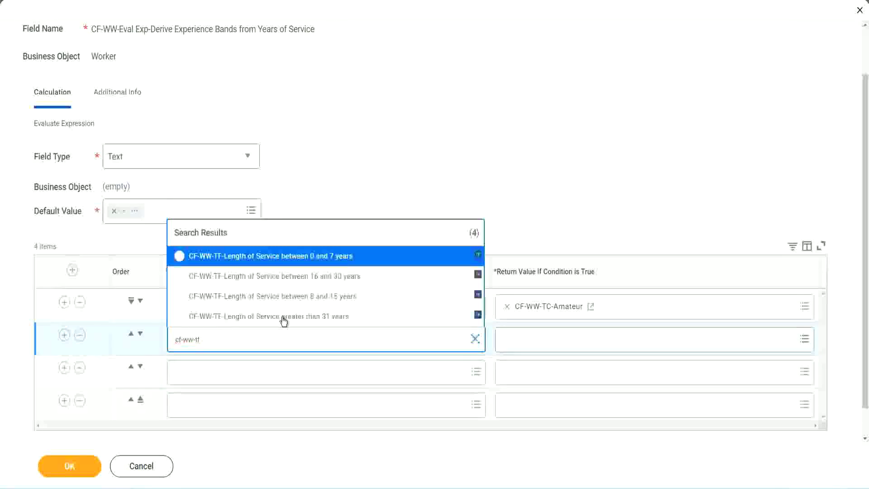
{"action": "left_click", "coordinate": [335, 298]}
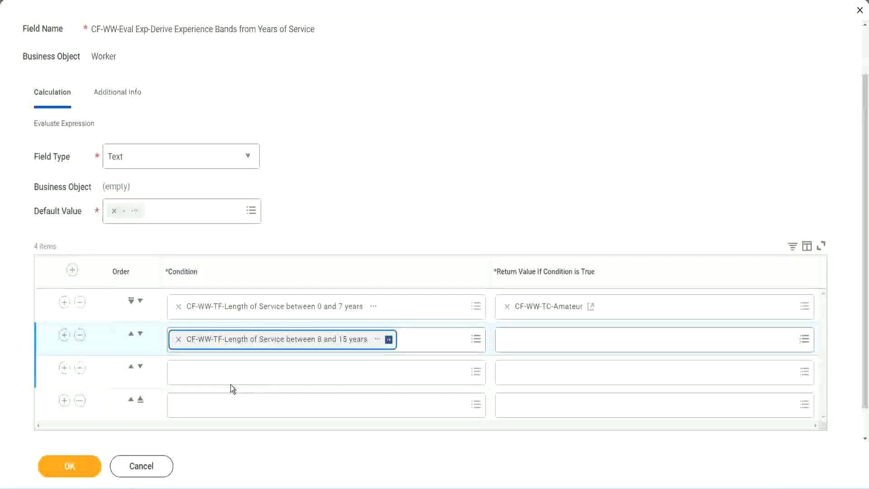
{"action": "left_click", "coordinate": [219, 372]}
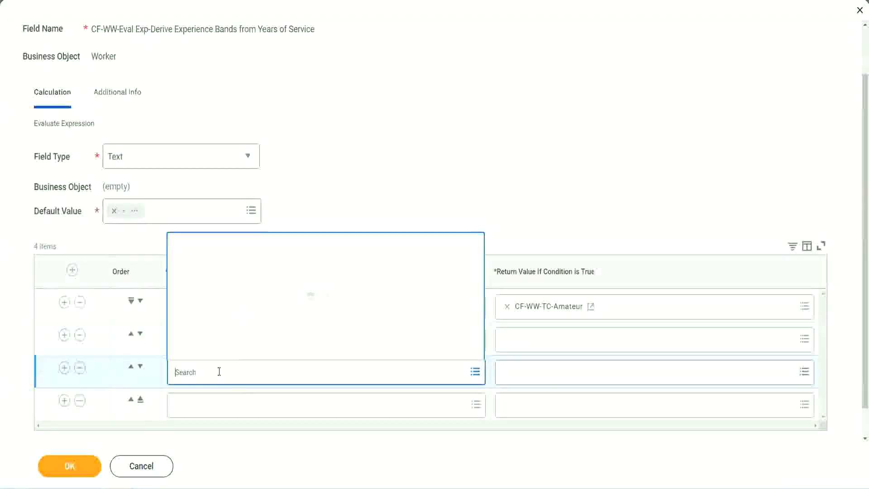
{"action": "type", "text": "cf-ww"}
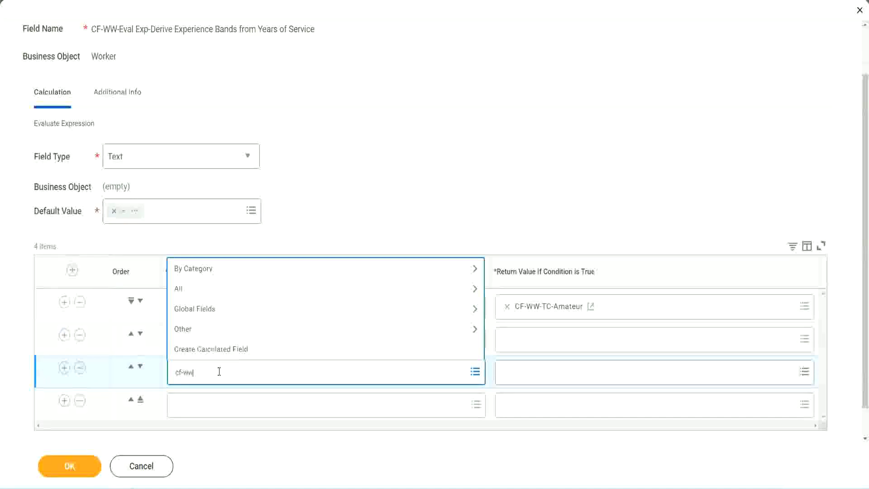
{"action": "type", "text": "-tf"}
{"action": "key", "text": "Return"}
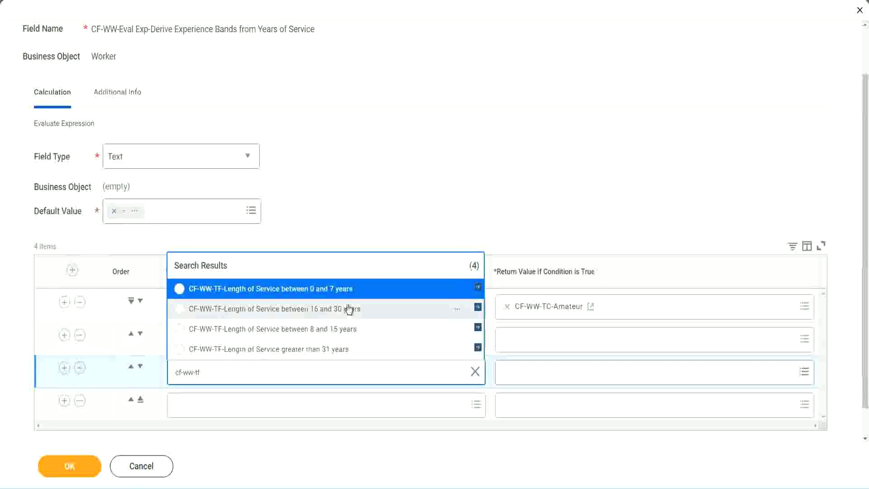
{"action": "left_click", "coordinate": [349, 313]}
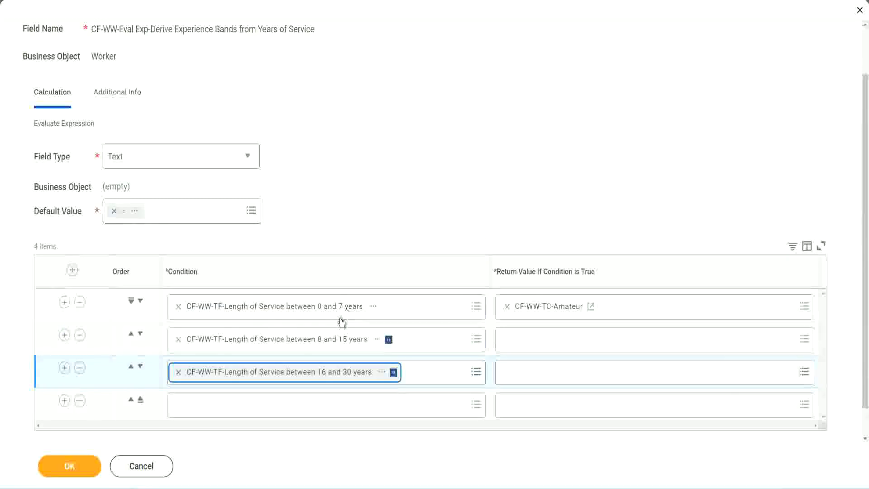
- Set row four's condition to Length of Service greater than 31 years
{"action": "left_click", "coordinate": [205, 406]}
{"action": "type", "text": "c"}
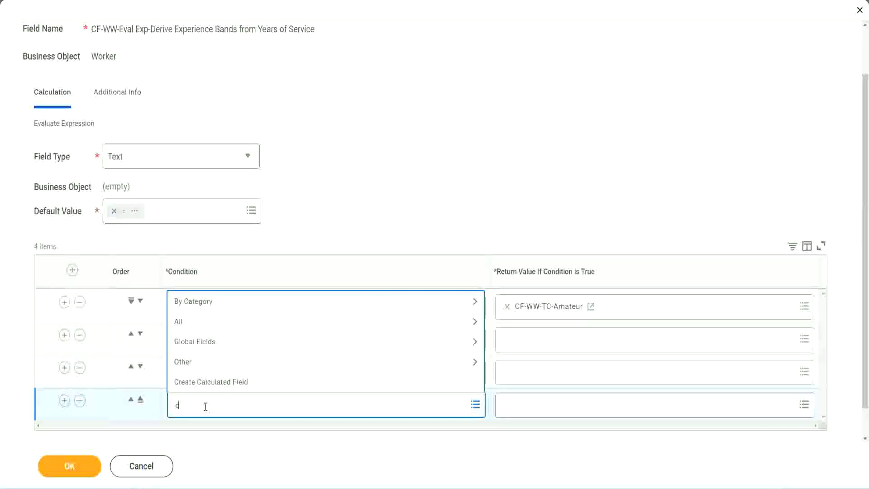
{"action": "type", "text": "f-ww"}
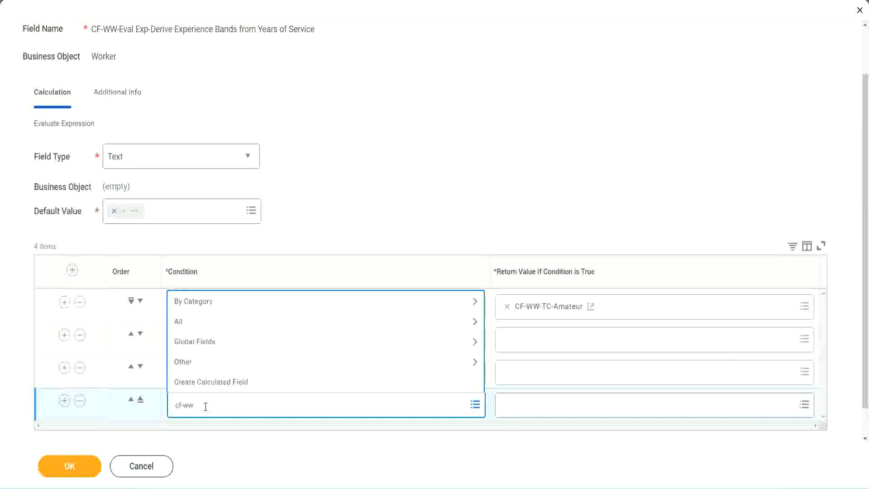
{"action": "type", "text": " tf 31"}
{"action": "key", "text": "Return"}
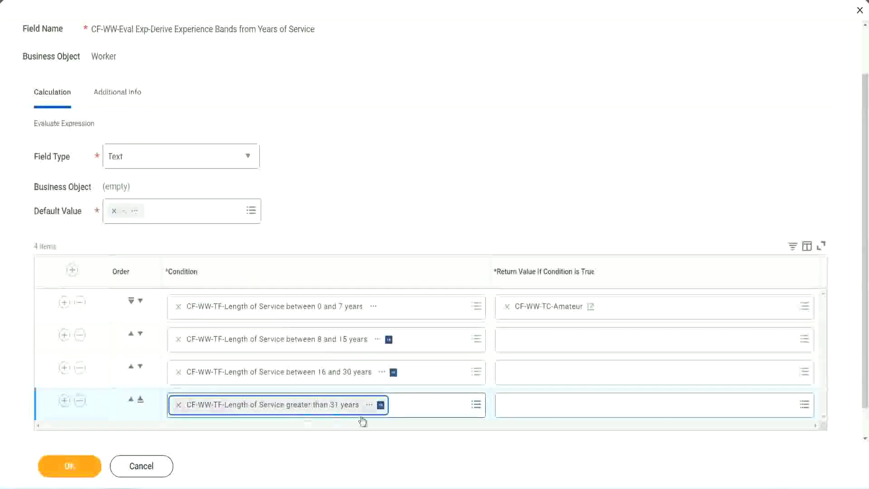
{"action": "left_click", "coordinate": [389, 188]}
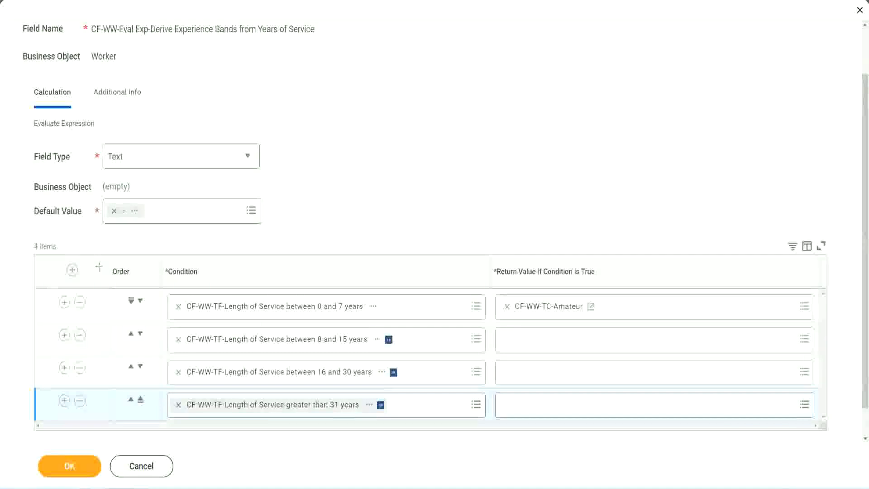
{"action": "left_click_drag", "start_coordinate": [98, 265], "coordinate": [97, 357]}
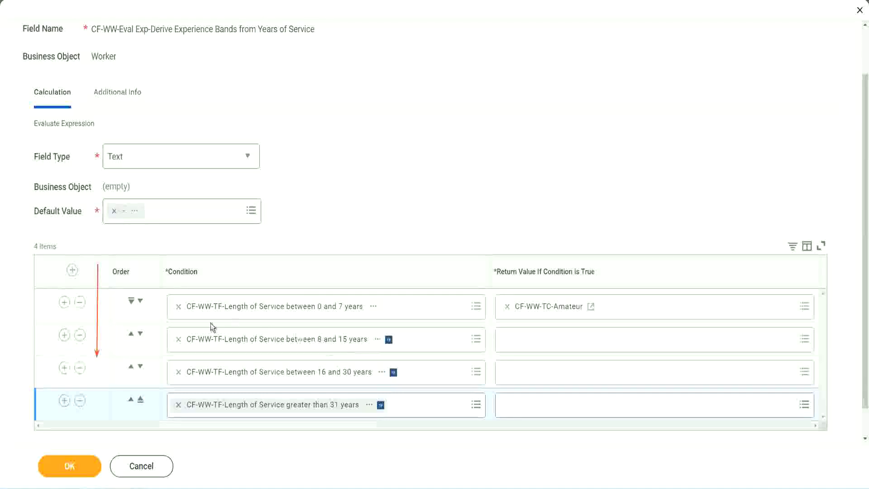
{"action": "left_click", "coordinate": [131, 336]}
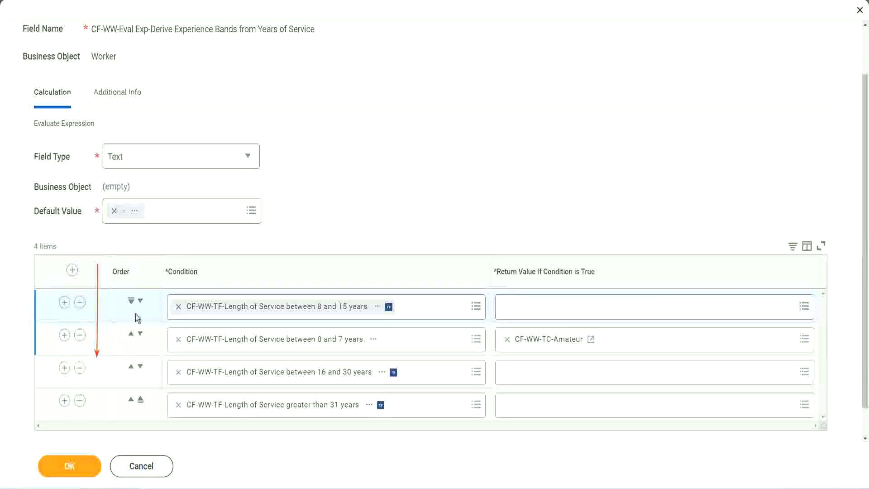
{"action": "left_click", "coordinate": [141, 301]}
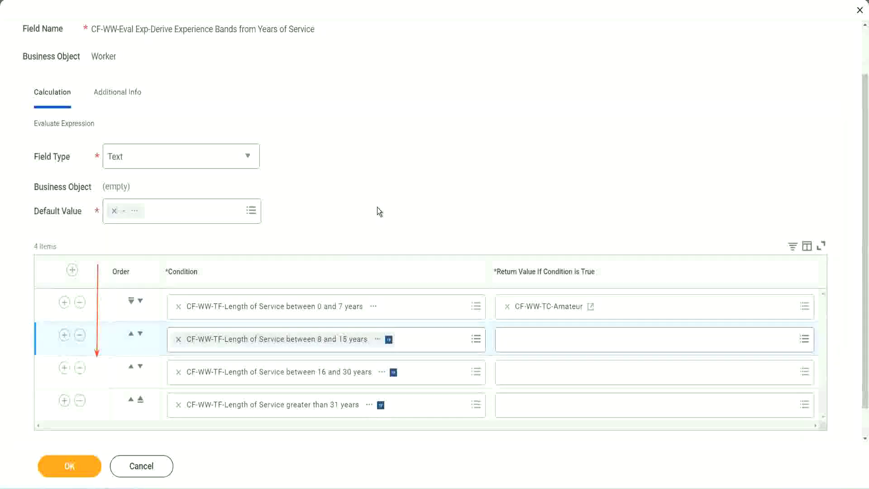
{"action": "left_click", "coordinate": [130, 333]}
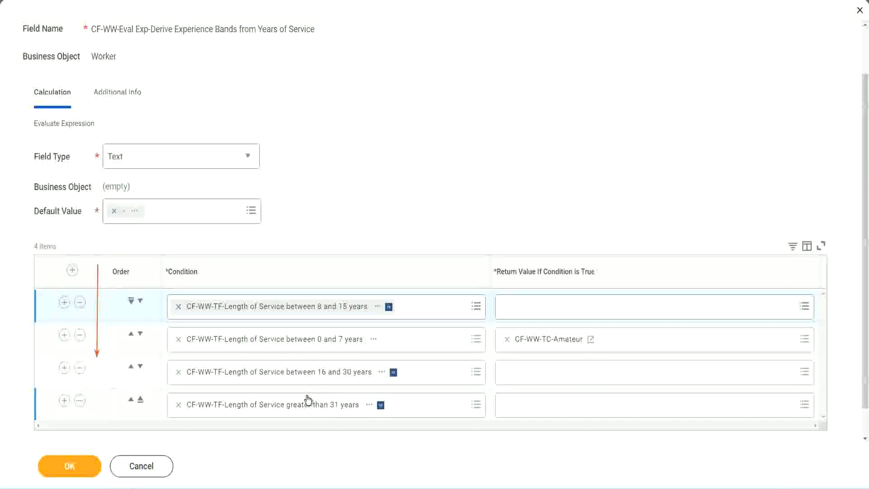
{"action": "right_click", "coordinate": [550, 347]}
{"action": "left_click", "coordinate": [569, 390]}
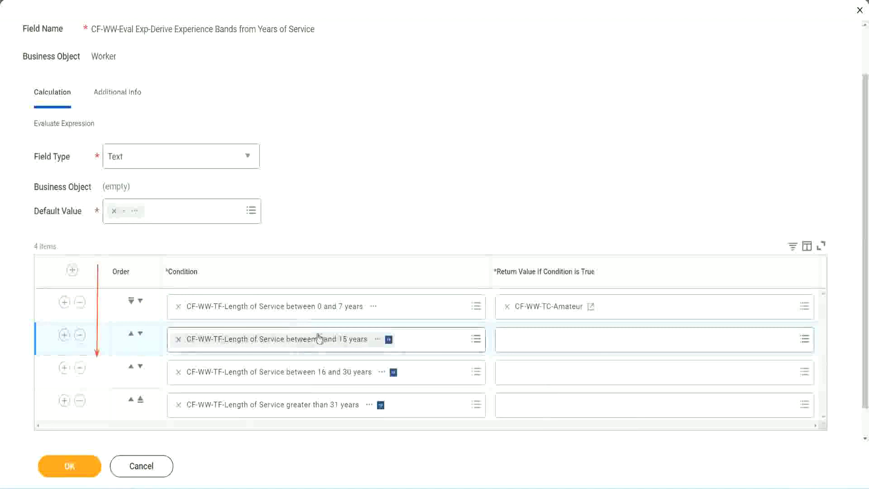
- Create a return-value field named CF-WW-TC-Experienced for the 8–15 years row
{"action": "left_click", "coordinate": [509, 339]}
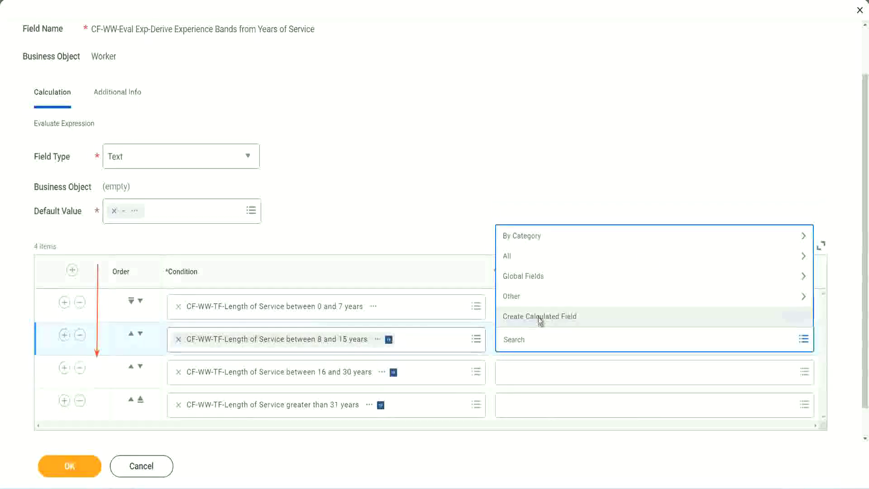
{"action": "key", "text": "Escape"}
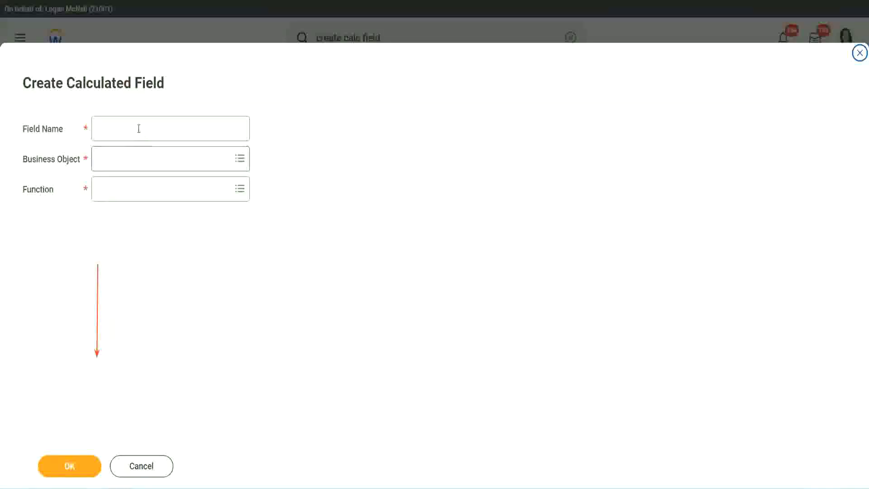
{"action": "left_click", "coordinate": [138, 128]}
{"action": "key", "text": "ctrl+v"}
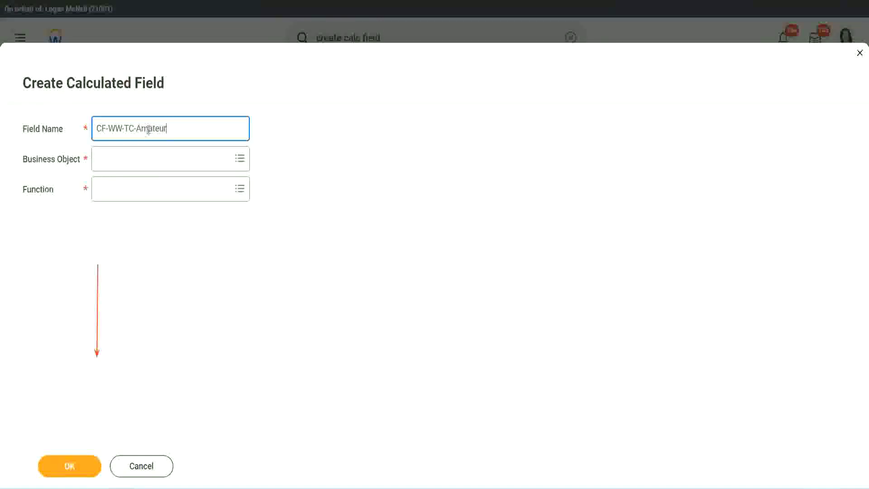
{"action": "left_click_drag", "start_coordinate": [136, 128], "coordinate": [168, 130]}
{"action": "type", "text": "Experienced"}
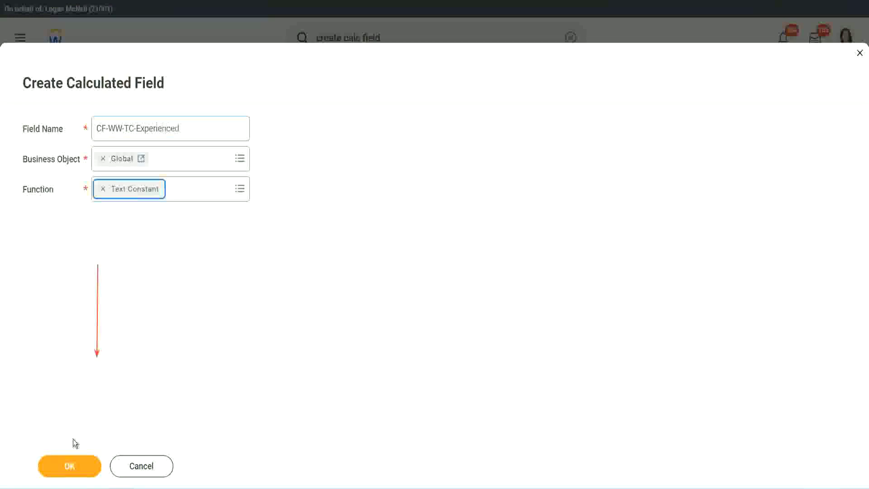
{"action": "left_click", "coordinate": [66, 471]}
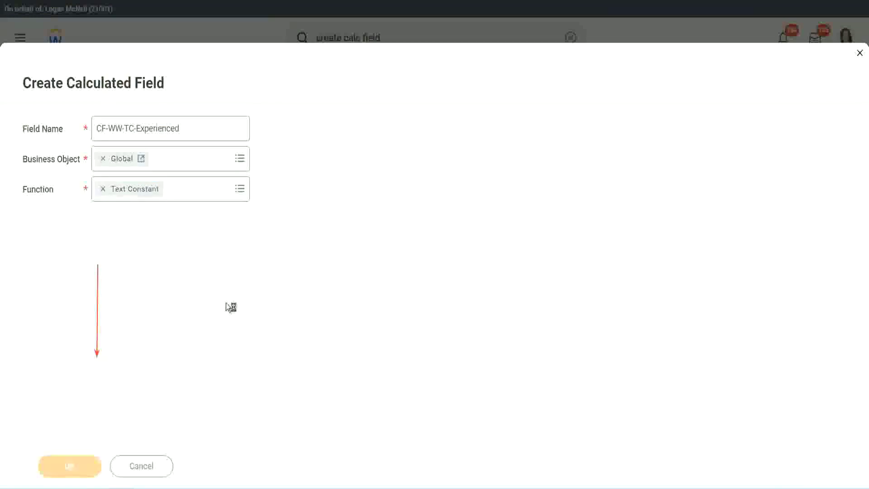
- Give CF-WW-TC-Experienced the text constant value Experienced and save it
{"action": "left_click", "coordinate": [132, 257]}
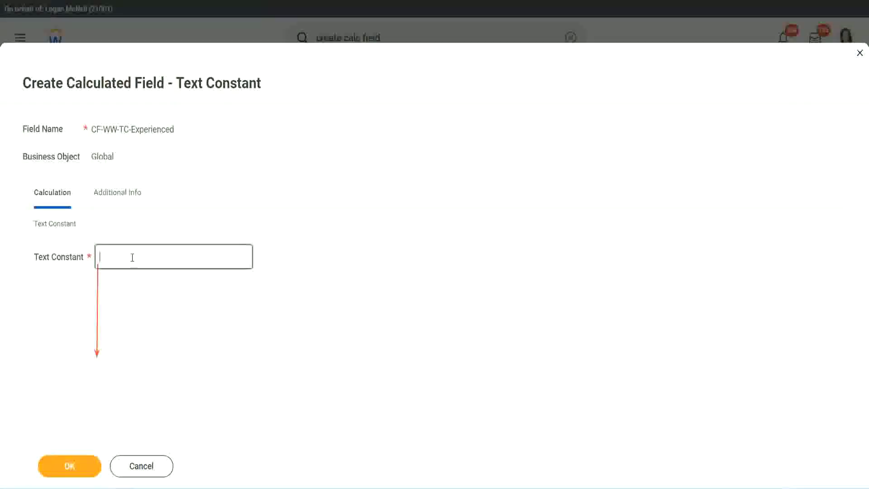
{"action": "type", "text": "Experienced"}
{"action": "left_click", "coordinate": [71, 466]}
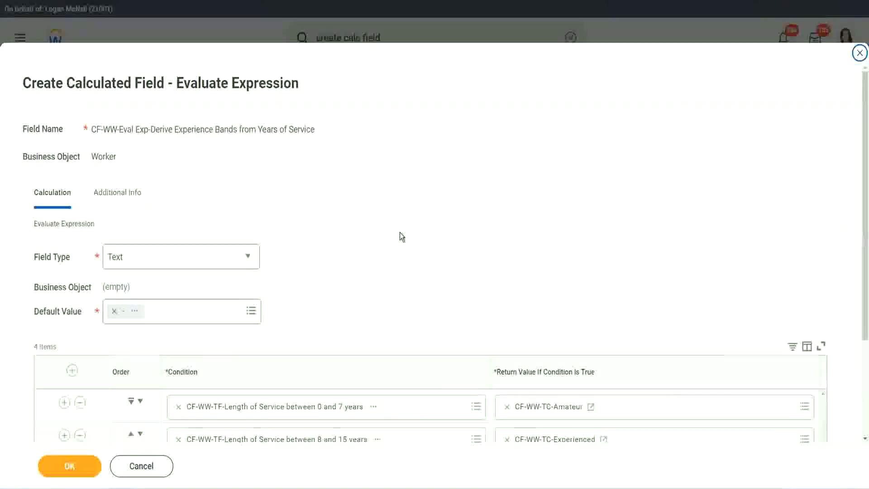
{"action": "scroll", "coordinate": [400, 232], "scroll_direction": "down", "scroll_amount": 3}
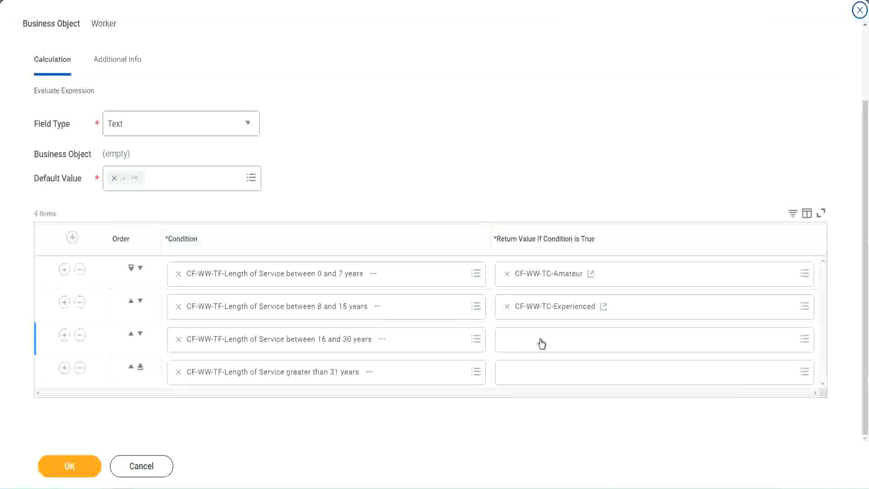
- Start a Global calculated field named CF-WW-TC-Senior for the 16–30 years return value
{"action": "left_click", "coordinate": [541, 344]}
{"action": "left_click", "coordinate": [544, 318]}
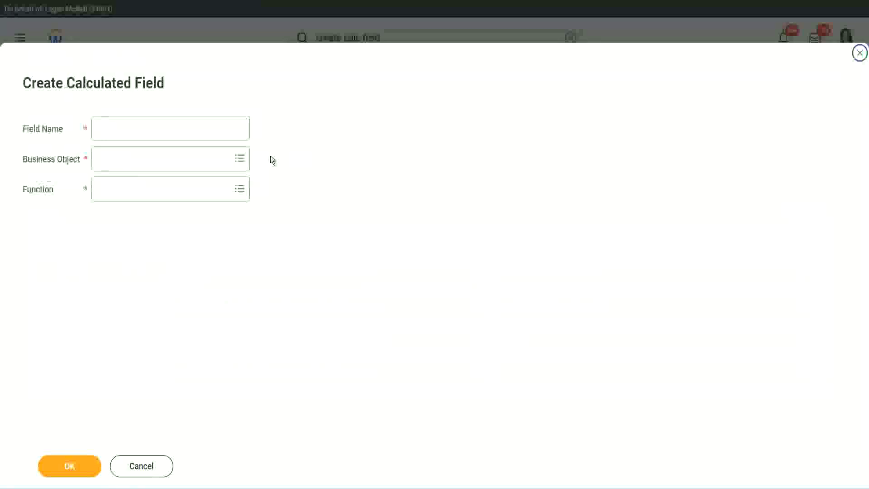
{"action": "left_click", "coordinate": [184, 128]}
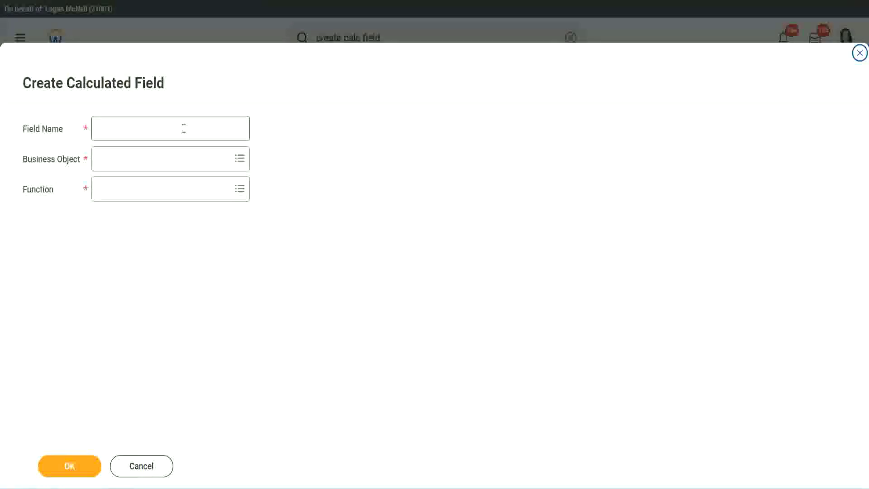
{"action": "type", "text": "CI-WW-TC-Amount"}
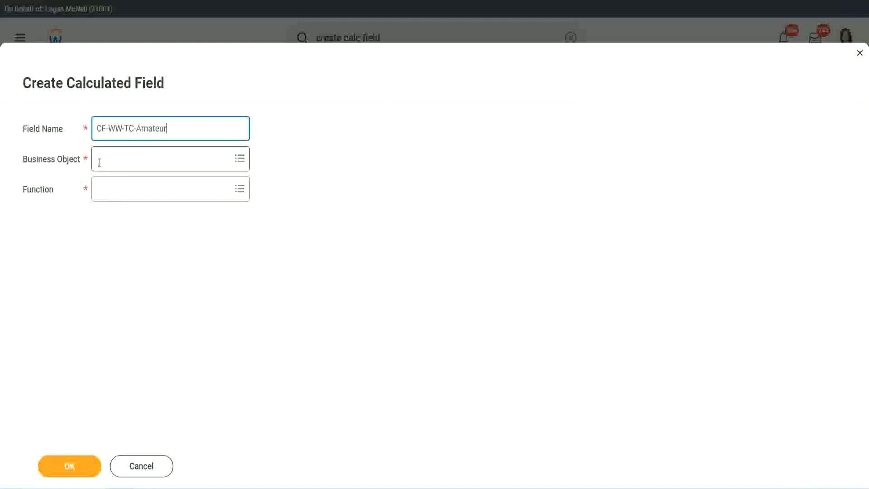
{"action": "left_click", "coordinate": [100, 159]}
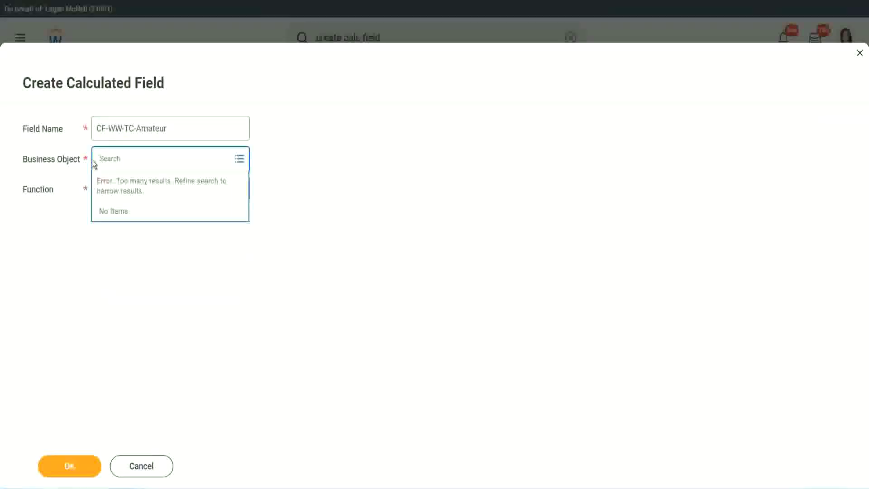
{"action": "type", "text": "global"}
{"action": "key", "text": "Return"}
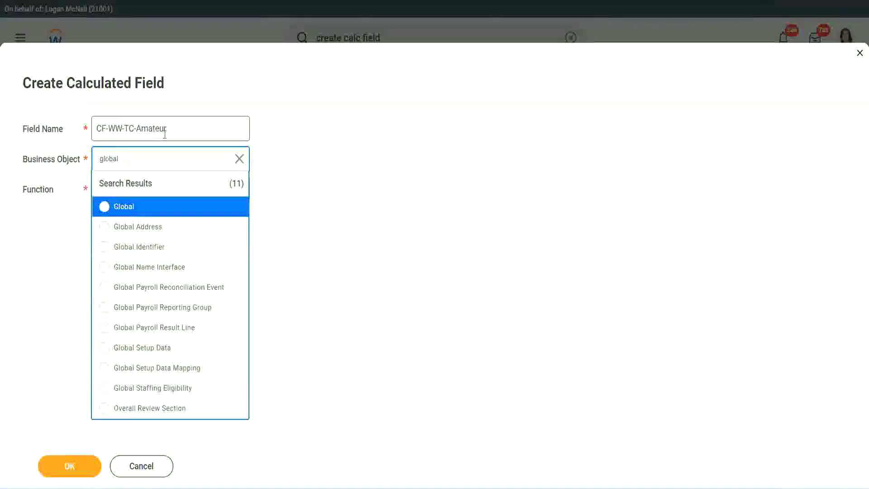
{"action": "left_click", "coordinate": [125, 207]}
{"action": "double_click", "coordinate": [148, 128]}
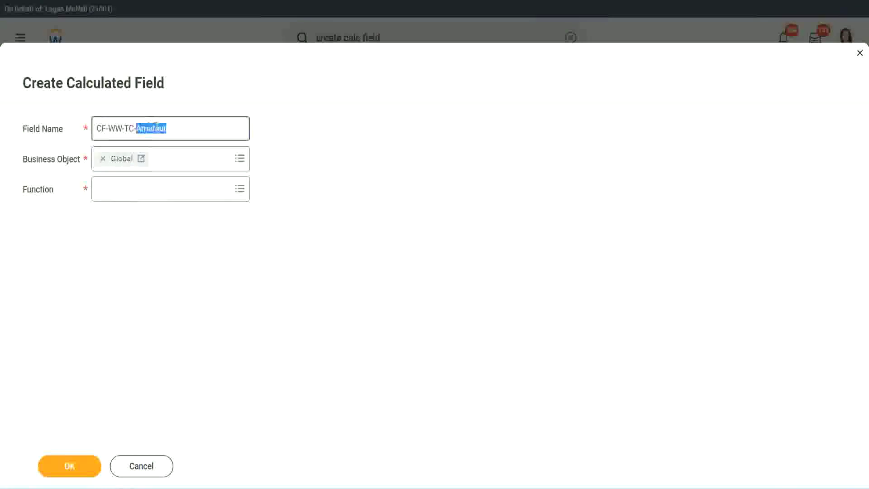
{"action": "type", "text": "Senior"}
- Make CF-WW-TC-Senior a Text Constant with the value Senior and save it
{"action": "left_click", "coordinate": [138, 198]}
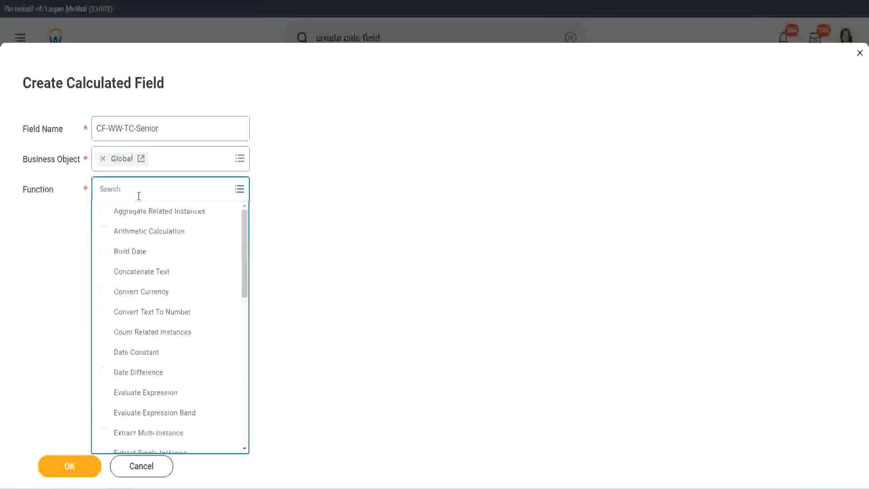
{"action": "key", "text": "Return"}
{"action": "left_click", "coordinate": [133, 231]}
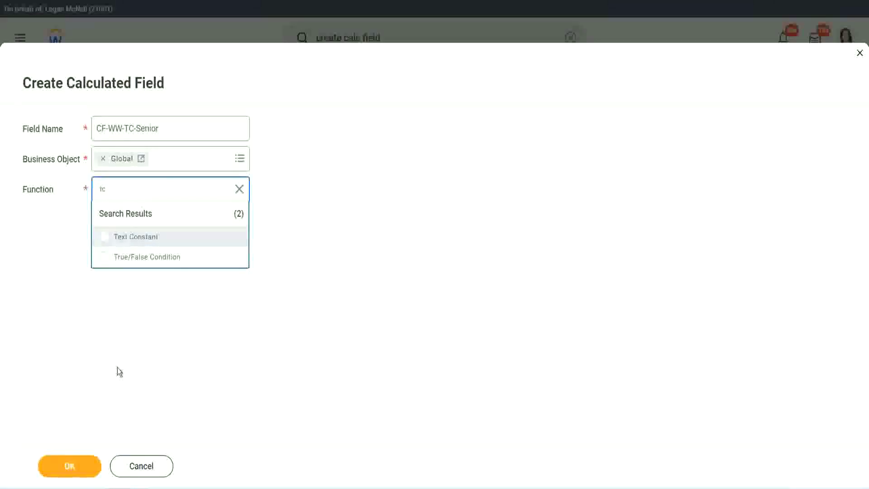
{"action": "left_click", "coordinate": [72, 466]}
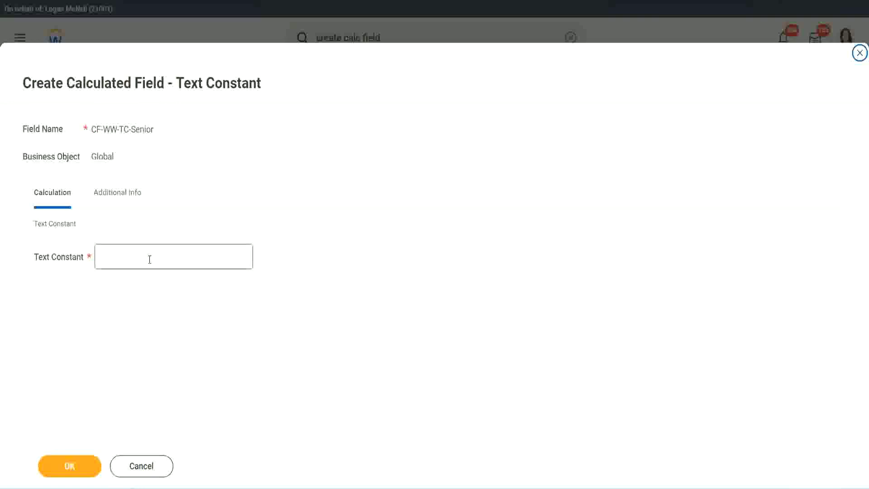
{"action": "left_click", "coordinate": [150, 260]}
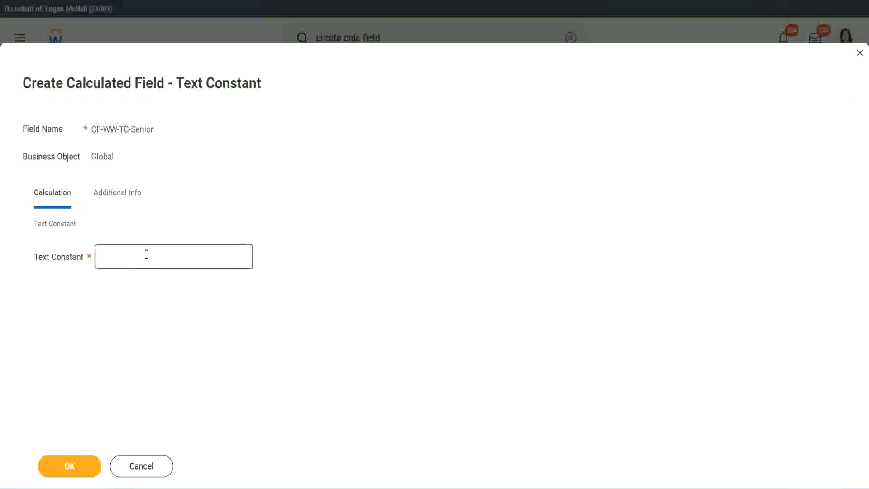
{"action": "type", "text": "Senior"}
{"action": "left_click", "coordinate": [86, 474]}
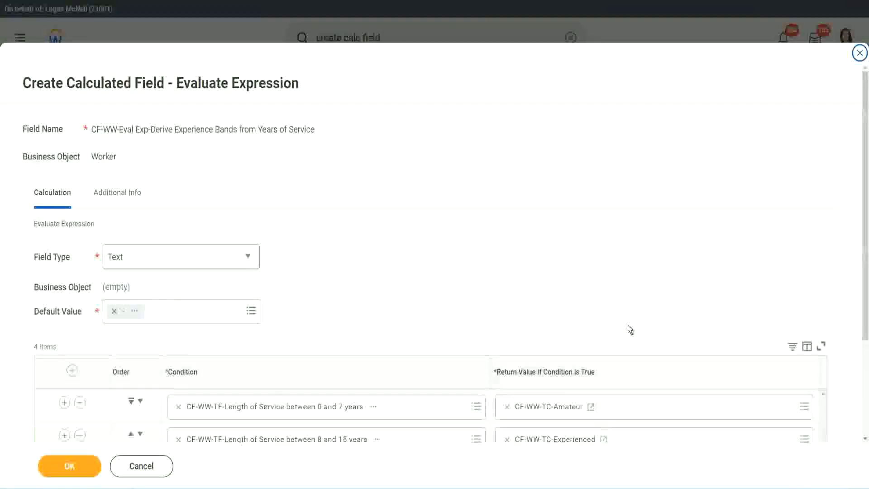
- Copy the Senior field's name and start a new calculated field for row 4's return value
{"action": "scroll", "coordinate": [524, 352], "scroll_direction": "down", "scroll_amount": 3}
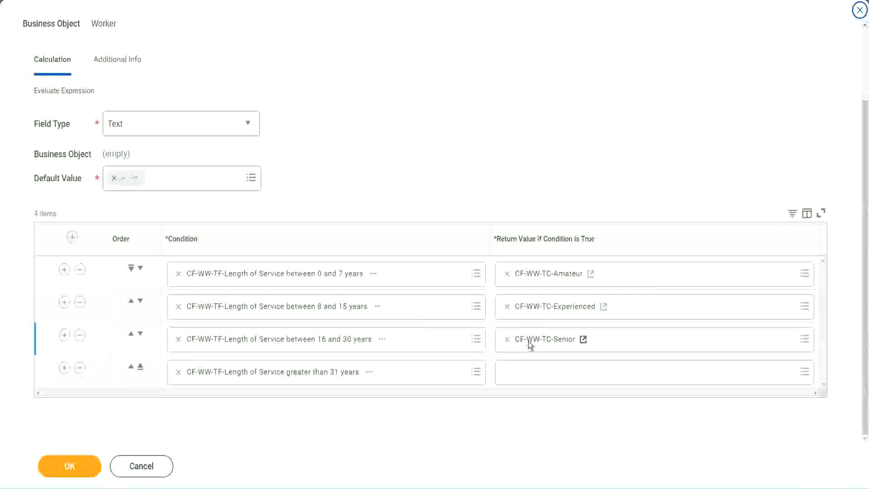
{"action": "right_click", "coordinate": [528, 341]}
{"action": "left_click", "coordinate": [546, 388]}
{"action": "left_click", "coordinate": [528, 377]}
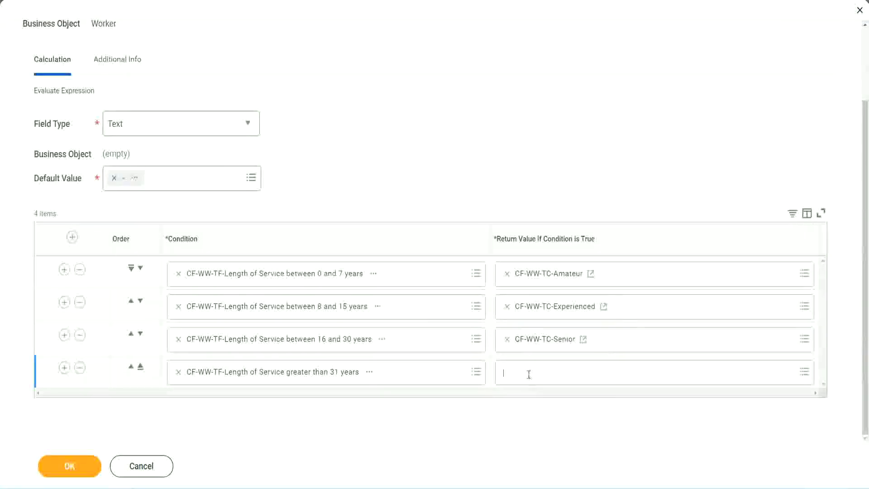
{"action": "key", "text": "Escape"}
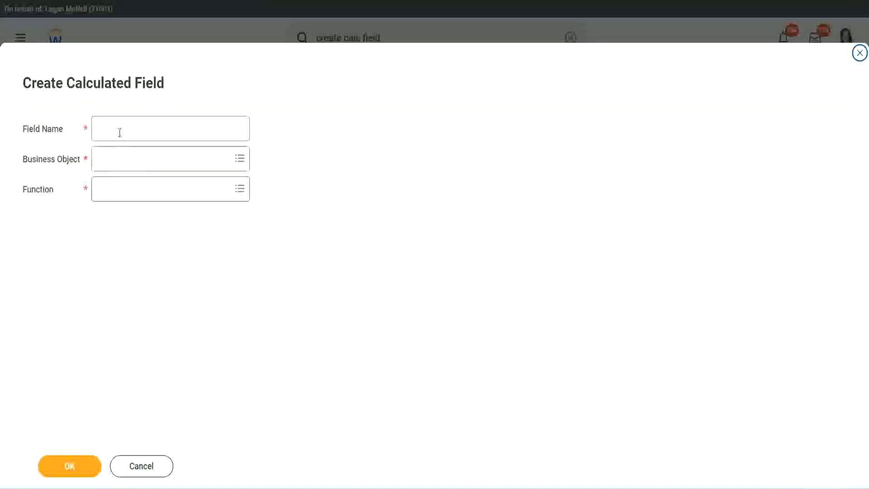
- Name the new field CF-WW-TC-Legend with Global as its business object
{"action": "left_click", "coordinate": [120, 132]}
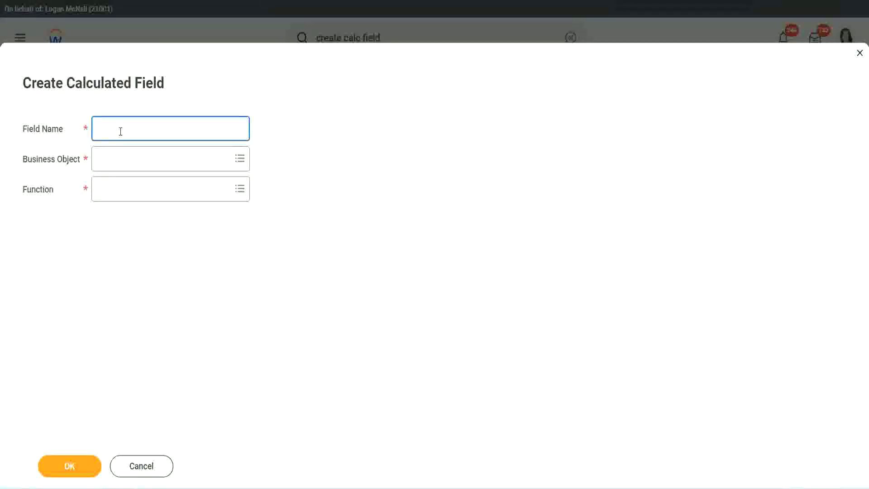
{"action": "key", "text": "ctrl+v"}
{"action": "key", "text": "ctrl+shift+Left"}
{"action": "type", "text": "Legend"}
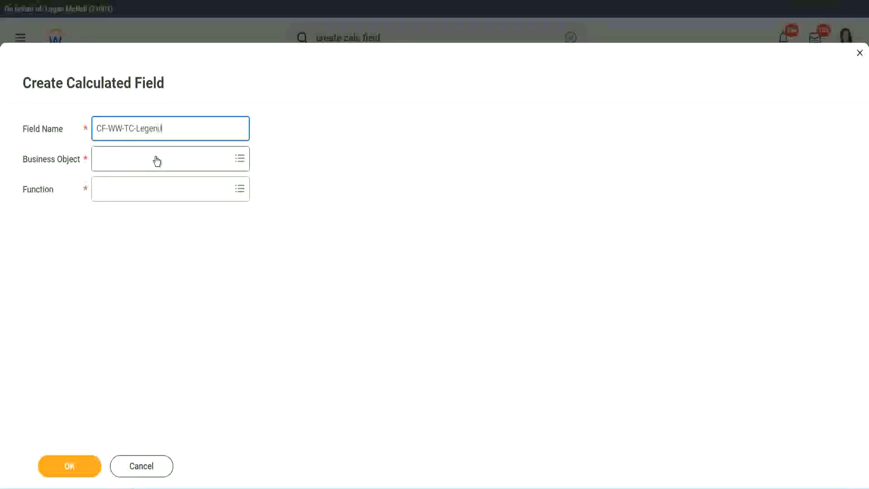
{"action": "left_click", "coordinate": [122, 164]}
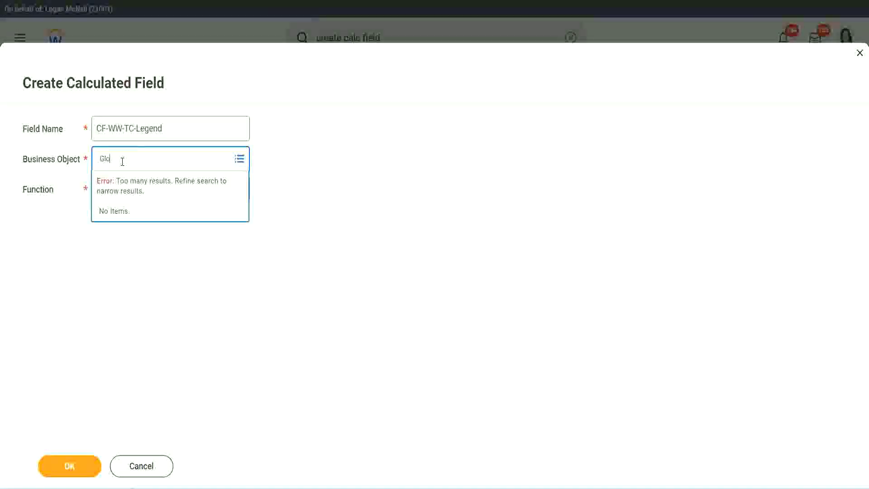
{"action": "type", "text": "Global"}
{"action": "key", "text": "Return"}
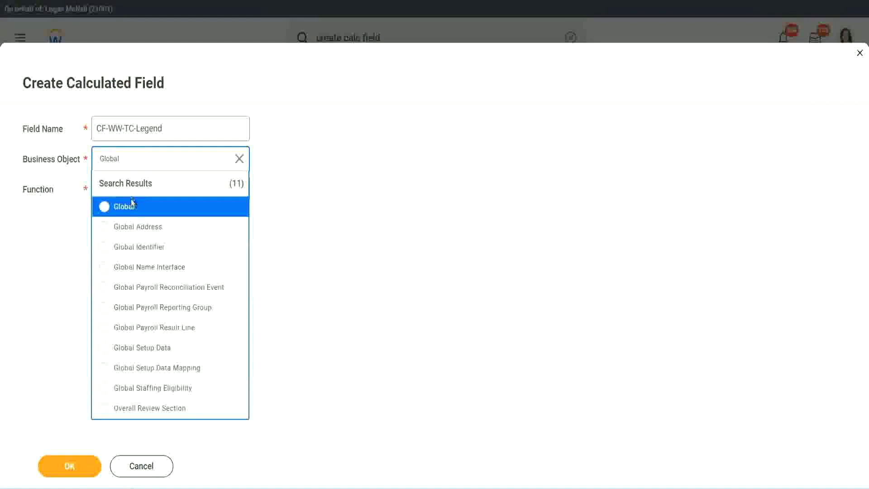
{"action": "left_click", "coordinate": [131, 211]}
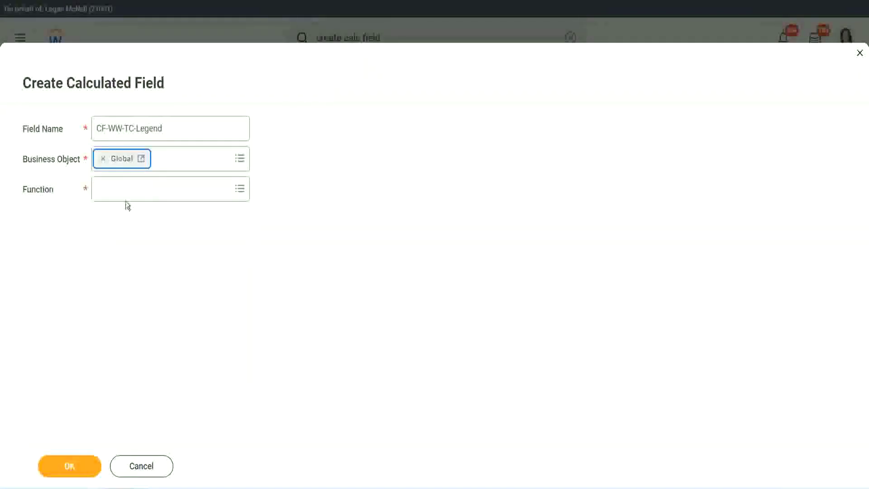
- Make CF-WW-TC-Legend a Text Constant holding Legend and save it
{"action": "left_click", "coordinate": [125, 188]}
{"action": "type", "text": "tc"}
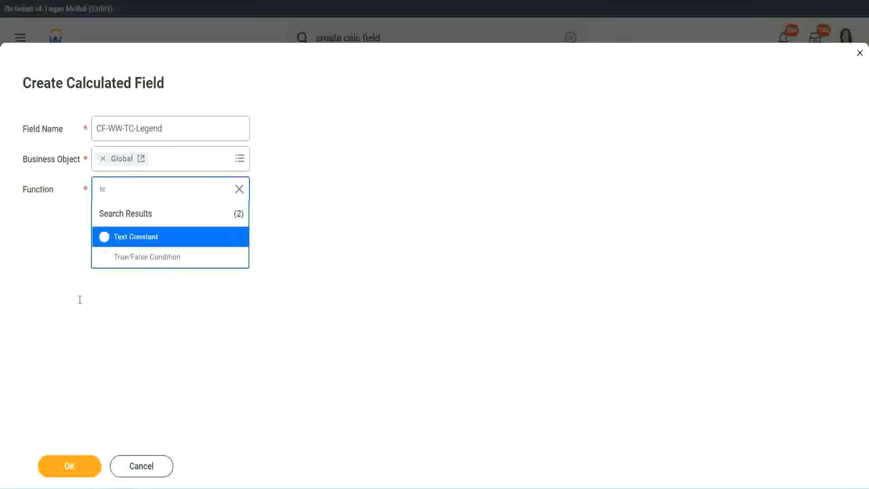
{"action": "left_click", "coordinate": [163, 242]}
{"action": "left_click", "coordinate": [74, 456]}
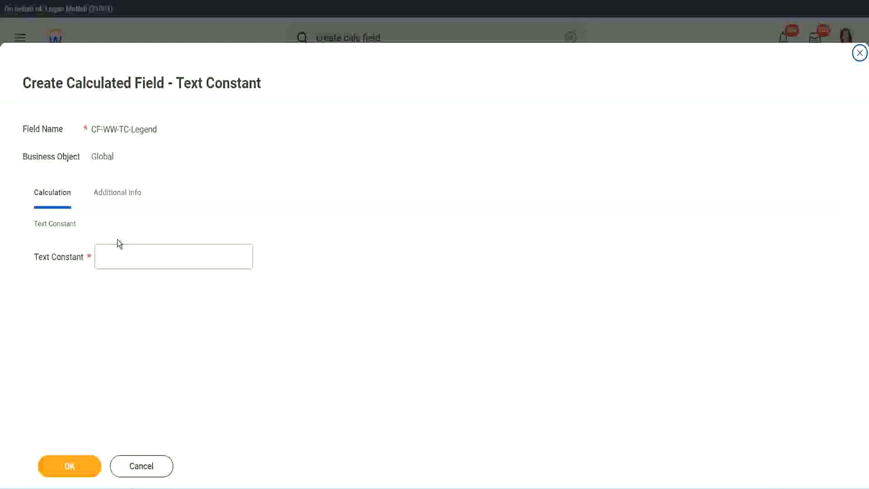
{"action": "left_click", "coordinate": [113, 258]}
{"action": "type", "text": "Legend"}
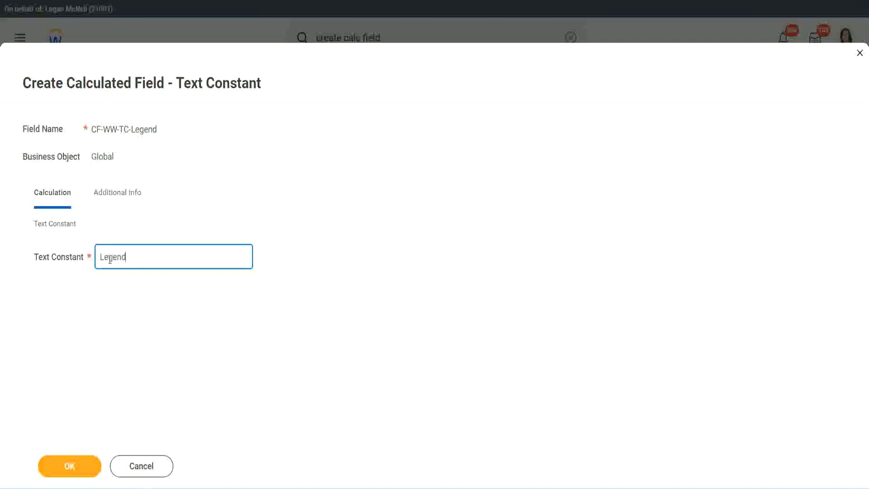
{"action": "left_click", "coordinate": [83, 463]}
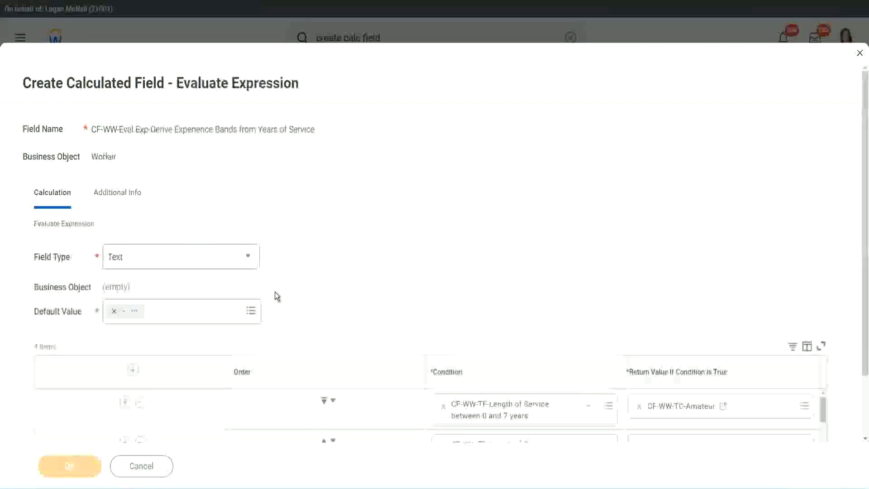
- Review the four band conditions, return values and Text type, then save the Experience Bands field
{"action": "scroll", "coordinate": [460, 243], "scroll_direction": "down", "scroll_amount": 3}
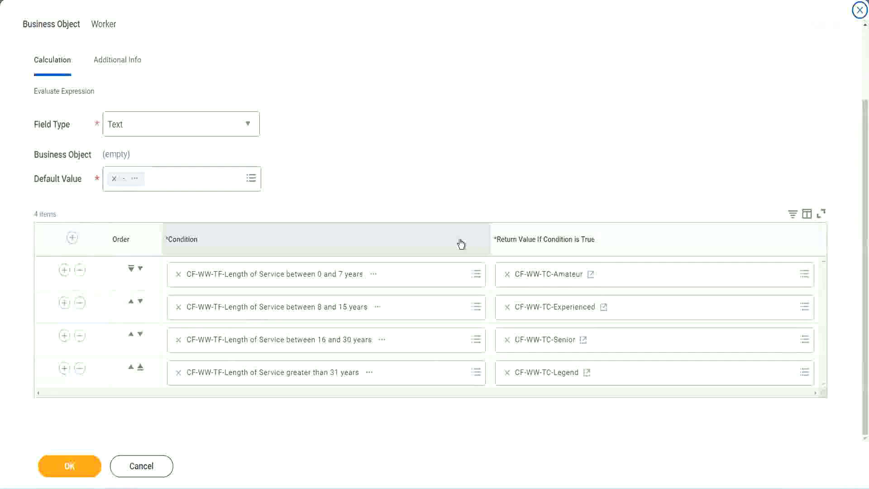
{"action": "scroll", "coordinate": [368, 182], "scroll_direction": "up", "scroll_amount": 1}
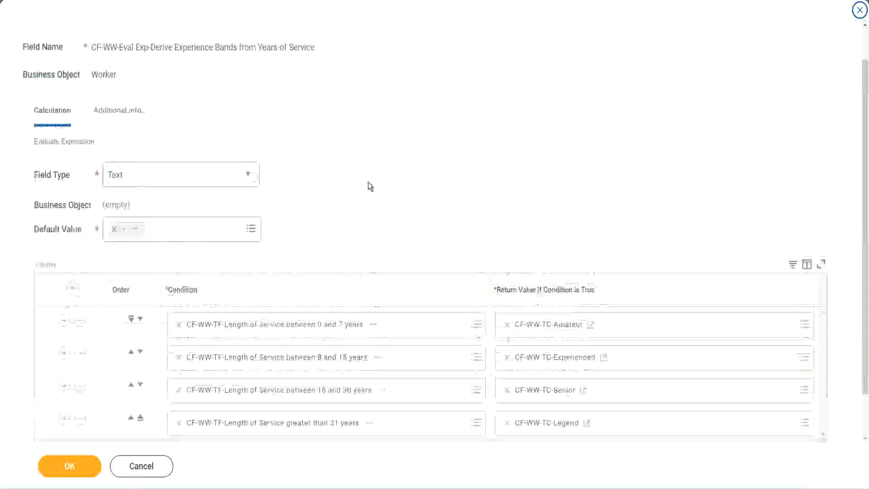
{"action": "scroll", "coordinate": [368, 182], "scroll_direction": "up", "scroll_amount": 1}
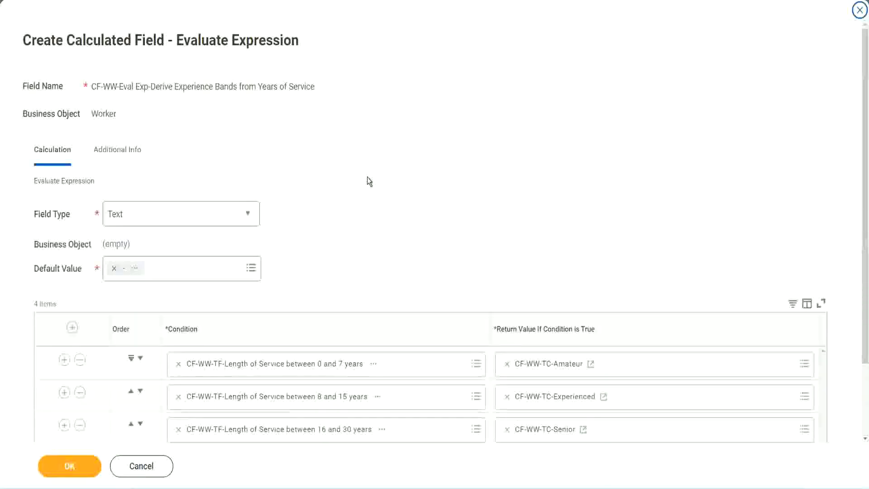
{"action": "scroll", "coordinate": [367, 182], "scroll_direction": "down", "scroll_amount": 2}
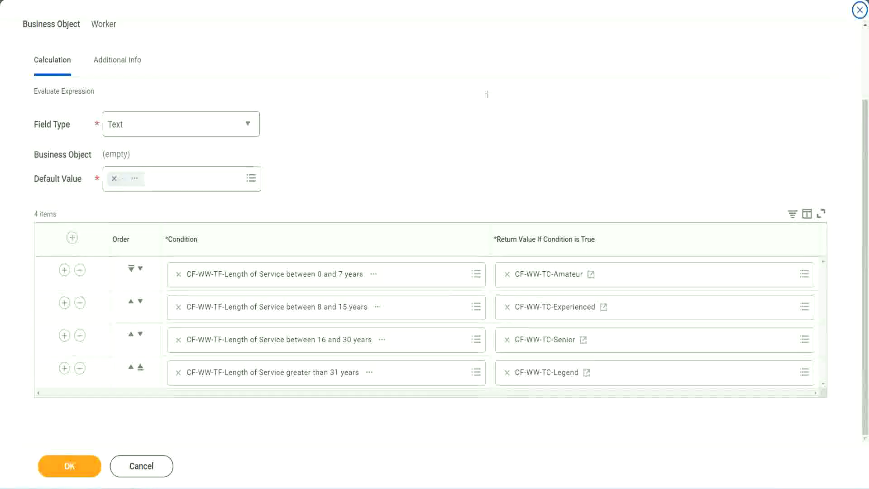
{"action": "left_click_drag", "start_coordinate": [556, 129], "coordinate": [564, 215]}
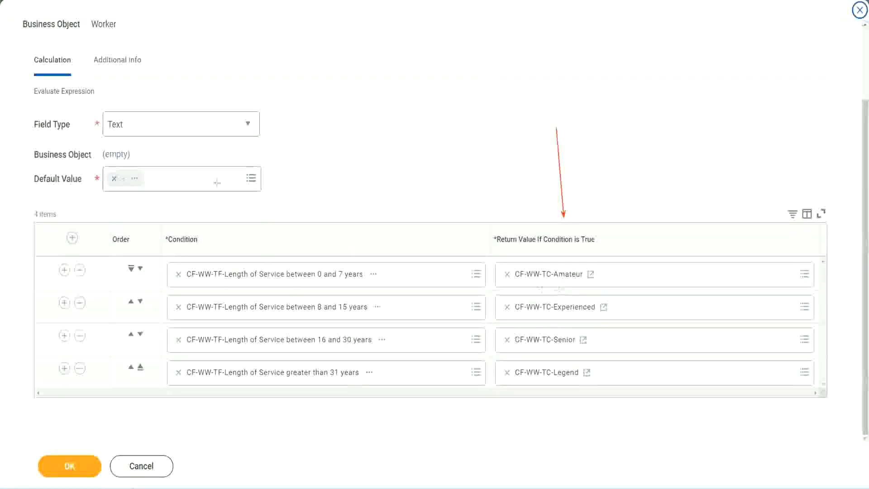
{"action": "left_click_drag", "start_coordinate": [108, 78], "coordinate": [111, 109]}
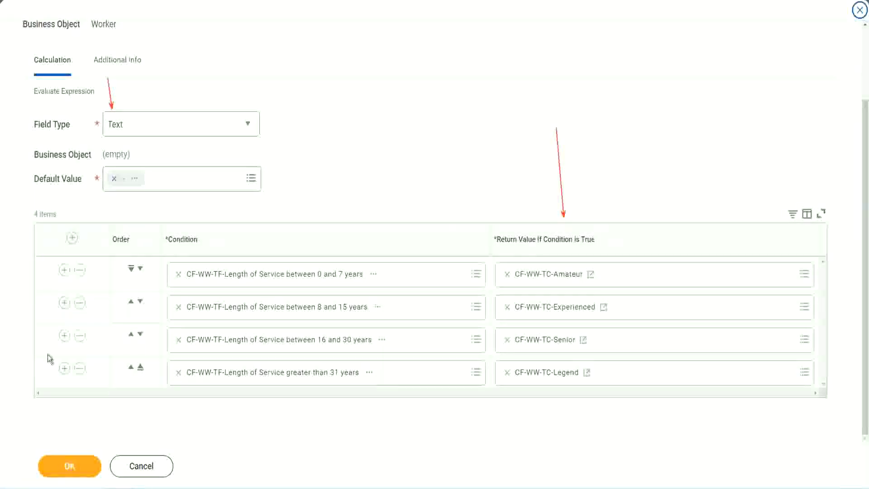
{"action": "left_click", "coordinate": [75, 466]}
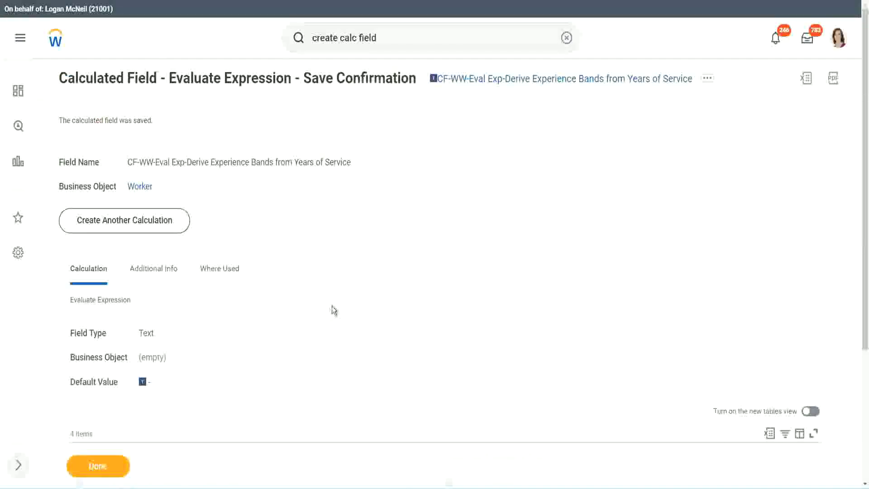
- Copy the saved CF-WW-Eval Exp-Derive Experience Bands from Years of Service field name
{"action": "scroll", "coordinate": [332, 309], "scroll_direction": "down", "scroll_amount": 4}
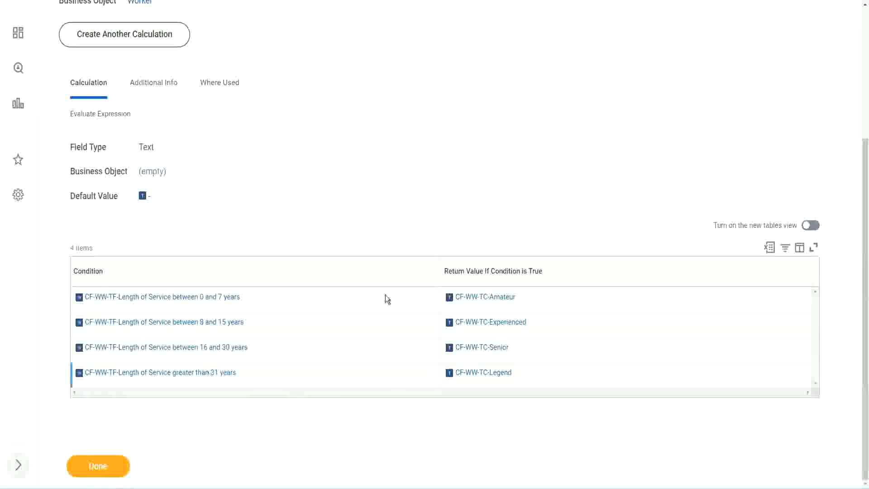
{"action": "scroll", "coordinate": [267, 237], "scroll_direction": "up", "scroll_amount": 4}
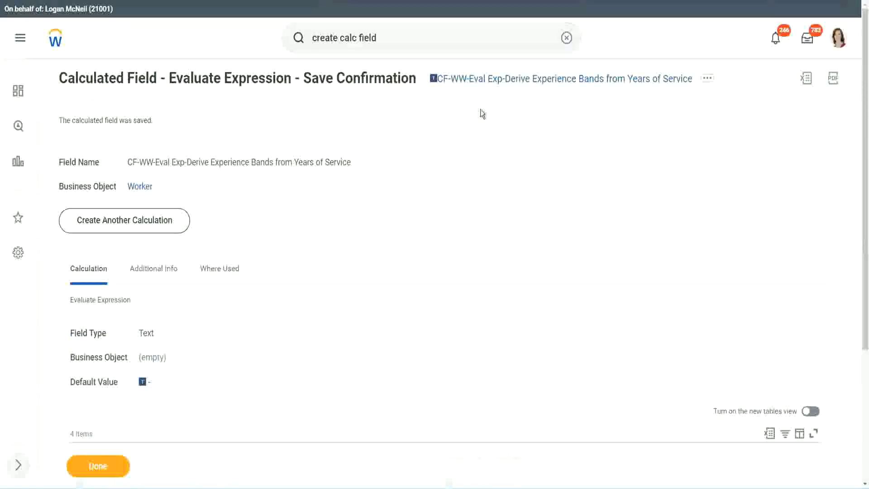
{"action": "right_click", "coordinate": [510, 85]}
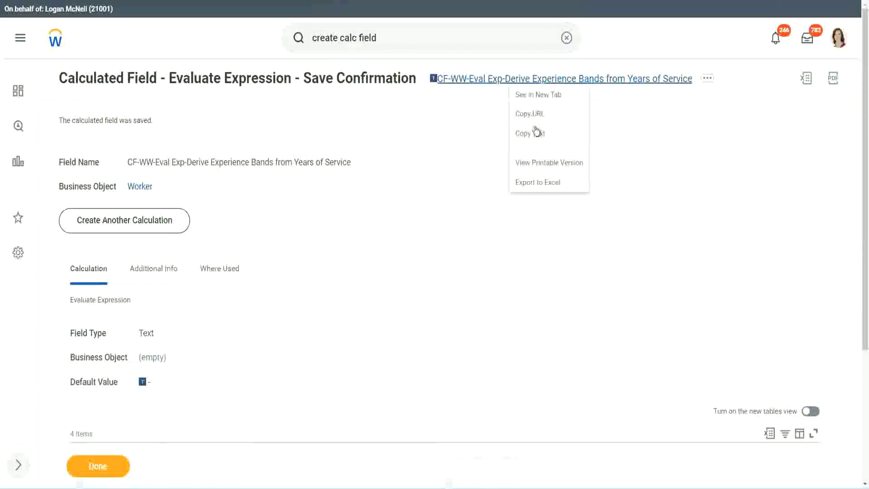
{"action": "left_click", "coordinate": [535, 136]}
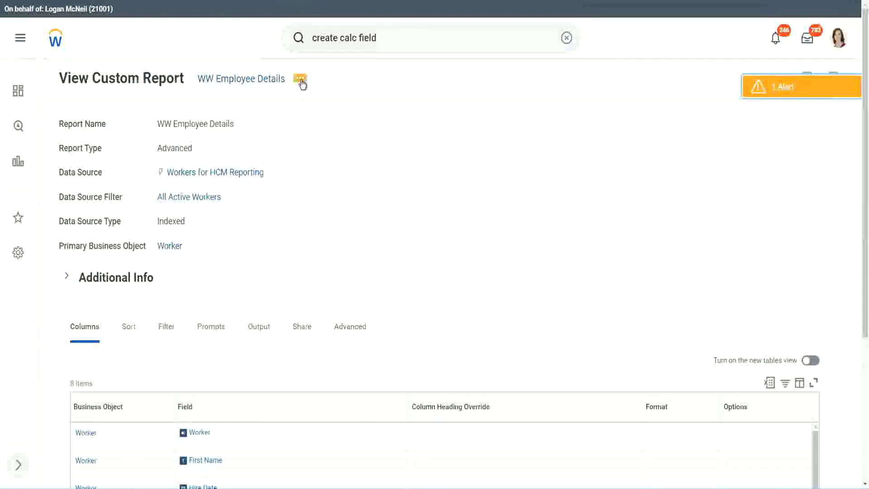
- Edit the WW Employee Details custom report and add a new column row below Years of Service
{"action": "left_click", "coordinate": [300, 80]}
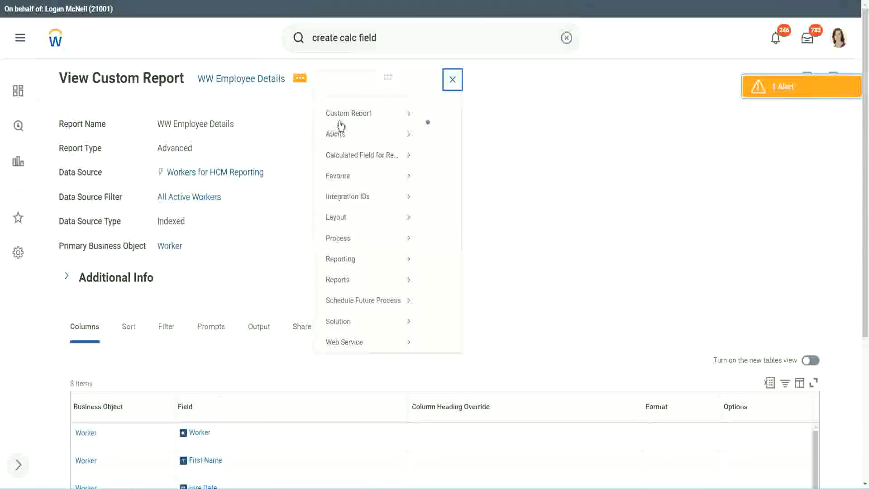
{"action": "mouse_move", "coordinate": [355, 128]}
{"action": "left_click", "coordinate": [441, 131]}
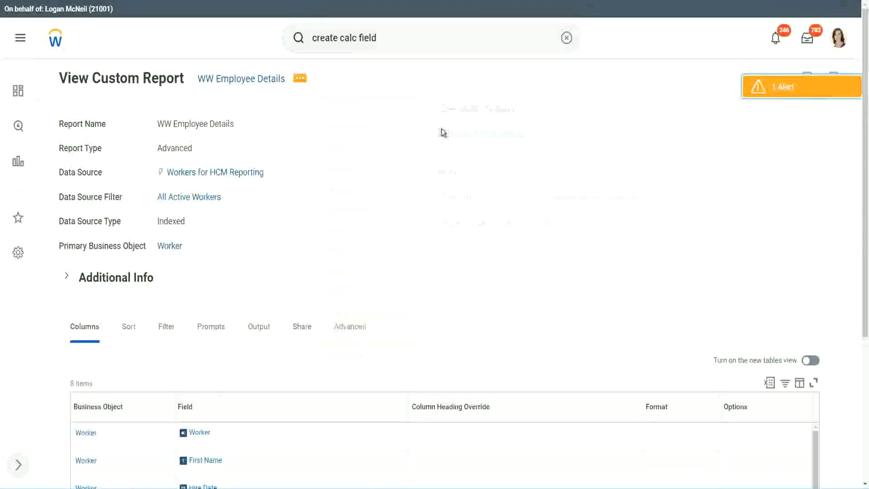
{"action": "scroll", "coordinate": [316, 196], "scroll_direction": "down", "scroll_amount": 5}
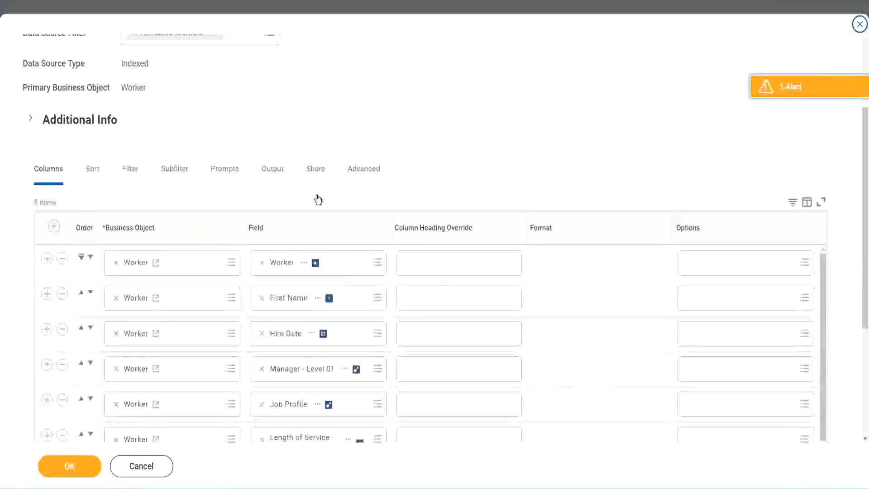
{"action": "scroll", "coordinate": [318, 199], "scroll_direction": "down", "scroll_amount": 2}
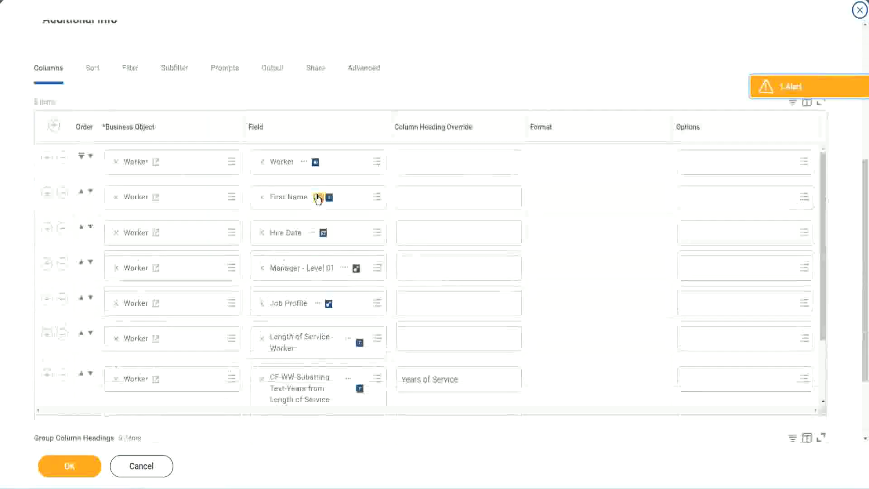
{"action": "left_click", "coordinate": [46, 376]}
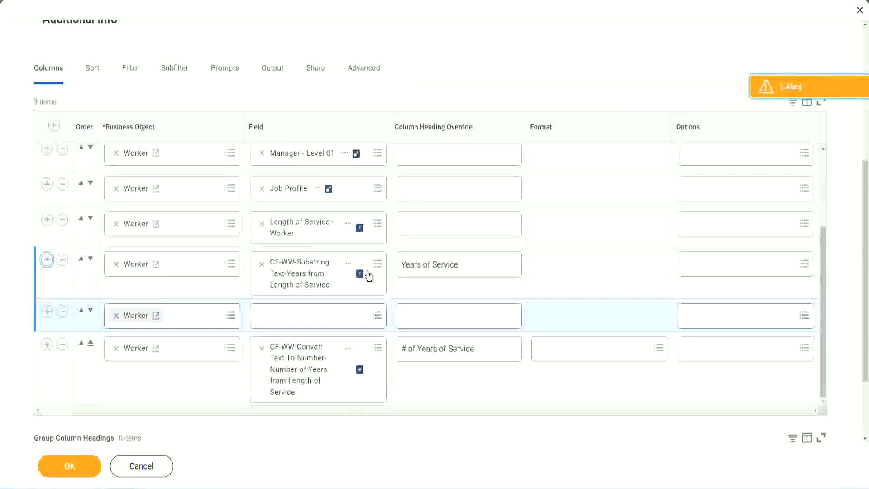
{"action": "scroll", "coordinate": [239, 355], "scroll_direction": "down", "scroll_amount": 2}
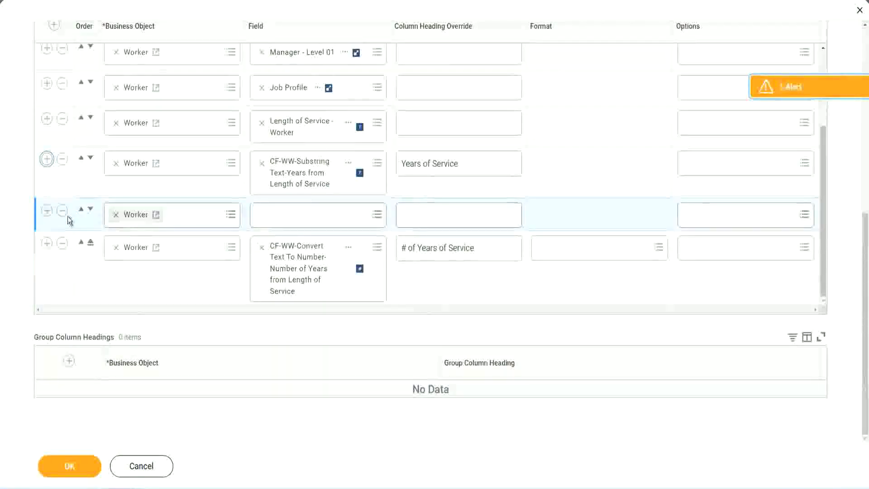
{"action": "left_click", "coordinate": [91, 210]}
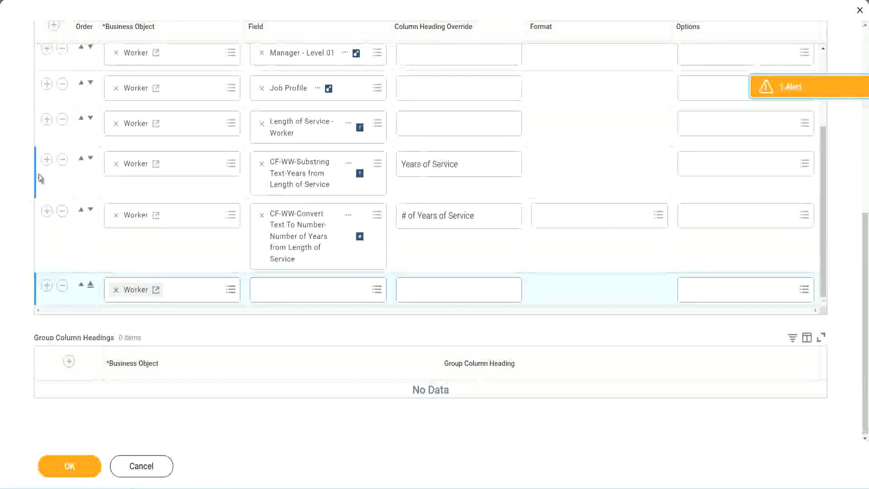
- Delete the CF-WW-Substring column and set the new row to CF-WW-Eval Exp, headed 'Experience Bands'
{"action": "left_click", "coordinate": [63, 161]}
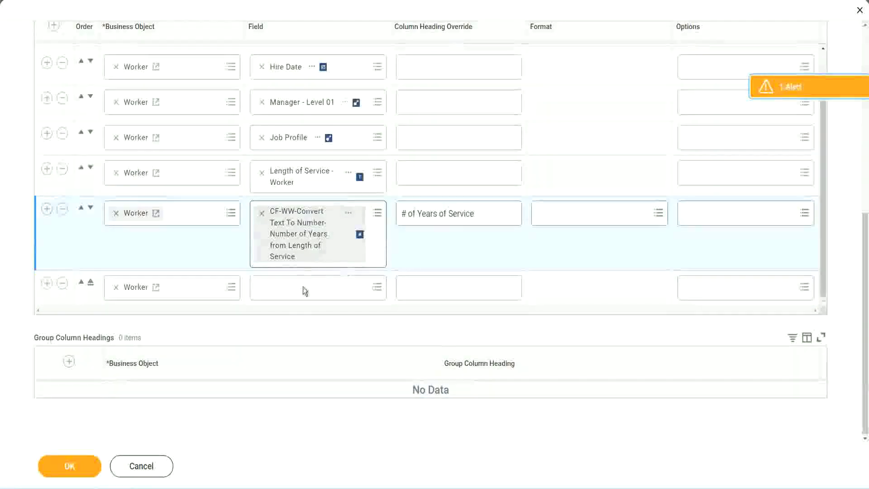
{"action": "left_click", "coordinate": [284, 289]}
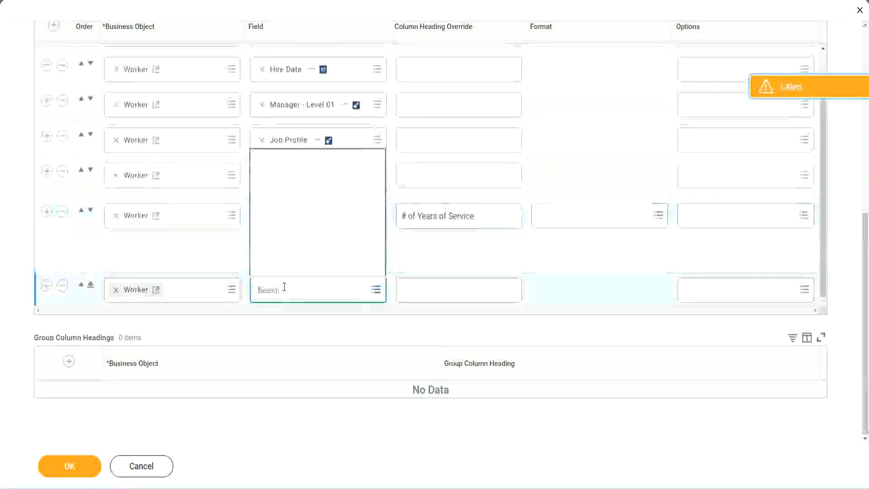
{"action": "key", "text": "ctrl+v"}
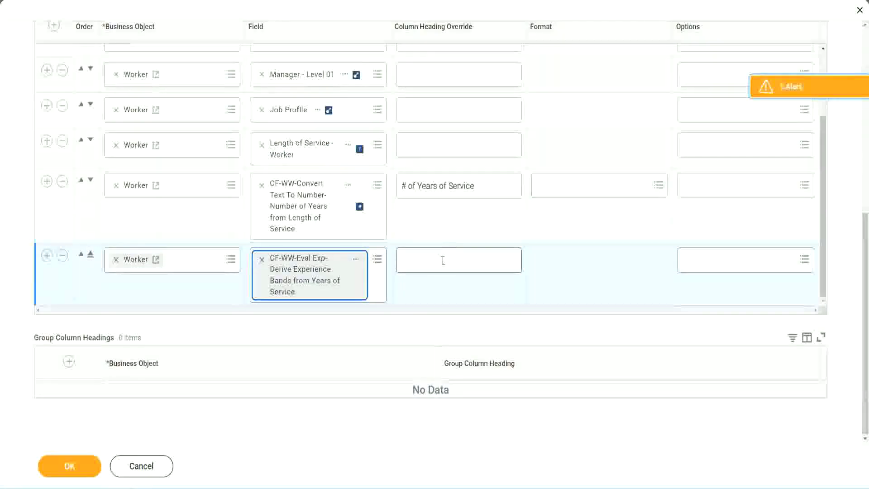
{"action": "left_click", "coordinate": [443, 260]}
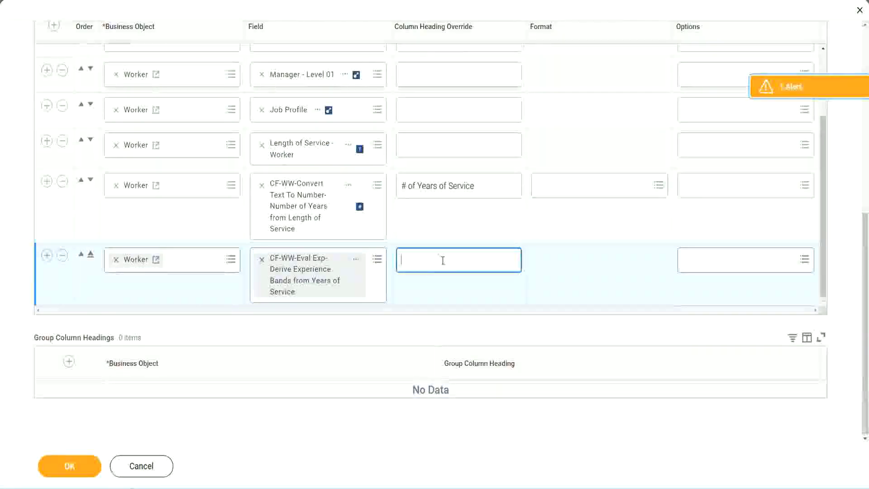
{"action": "type", "text": "Experience Bands"}
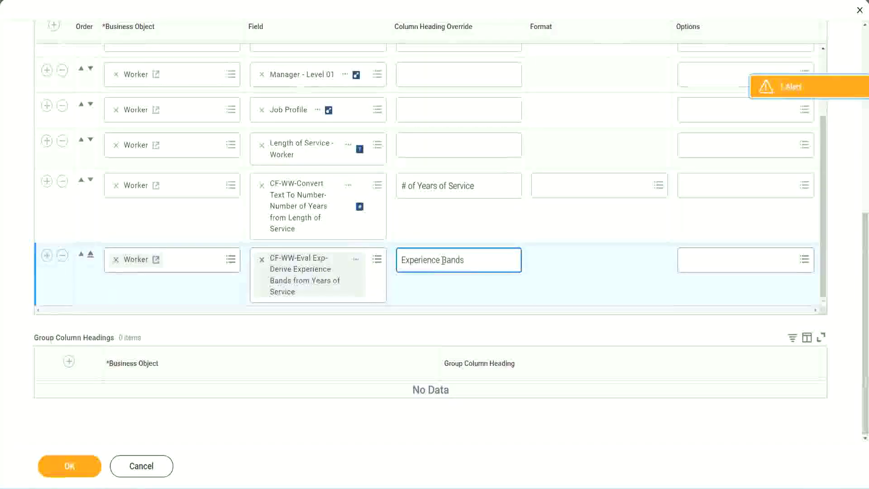
{"action": "left_click", "coordinate": [86, 466]}
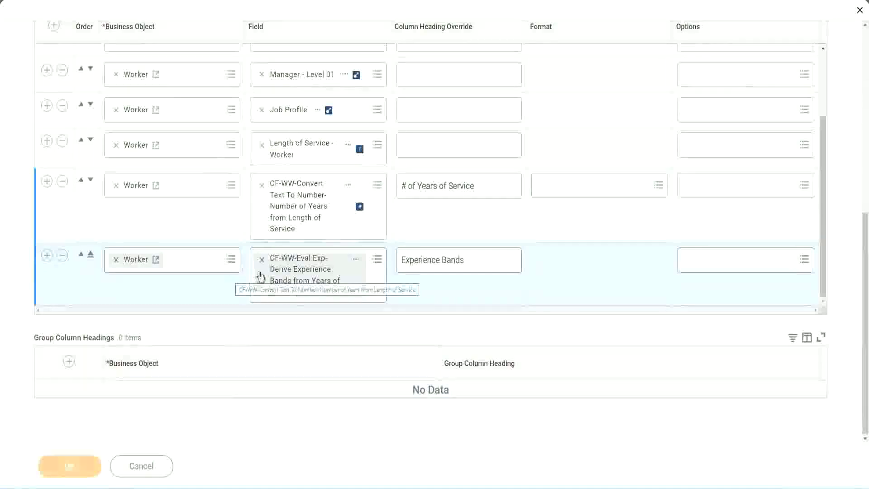
- Run WW Employee Details without prompt filters and check the first worker's 22 years shows Senior
{"action": "scroll", "coordinate": [271, 306], "scroll_direction": "down", "scroll_amount": 5}
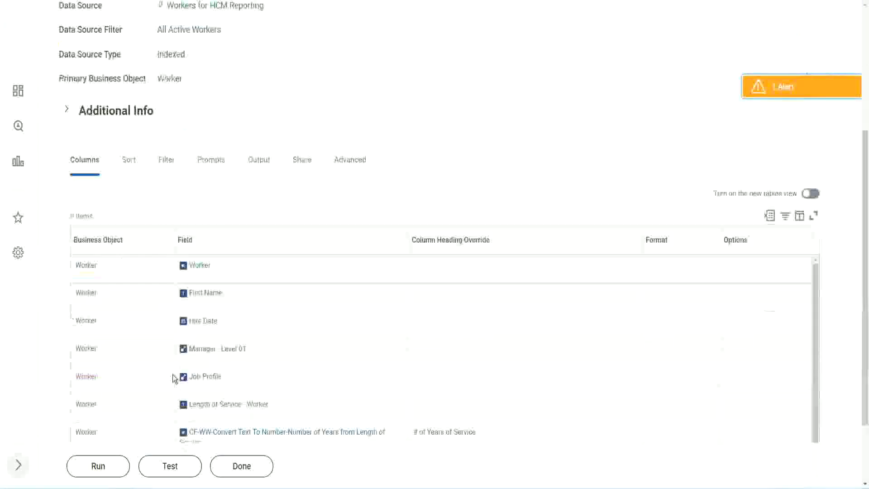
{"action": "left_click", "coordinate": [100, 466]}
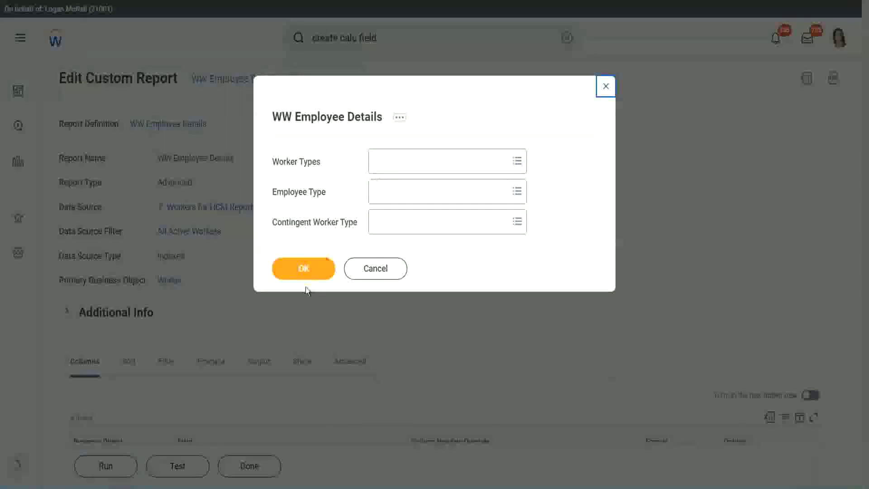
{"action": "left_click", "coordinate": [305, 275]}
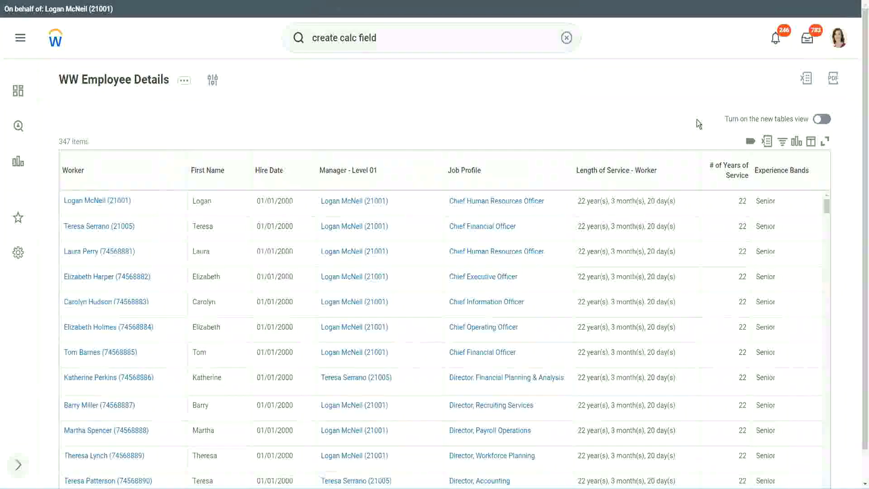
{"action": "scroll", "coordinate": [720, 144], "scroll_direction": "down", "scroll_amount": 1}
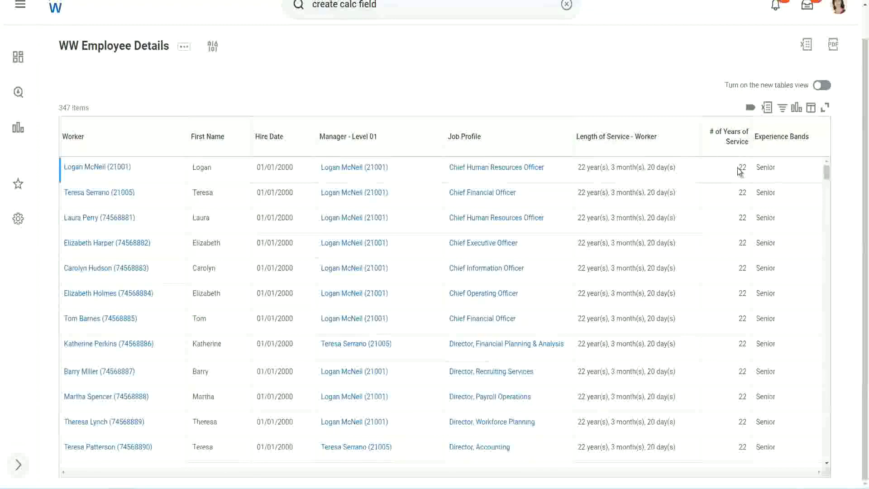
{"action": "left_click_drag", "start_coordinate": [739, 167], "coordinate": [750, 170]}
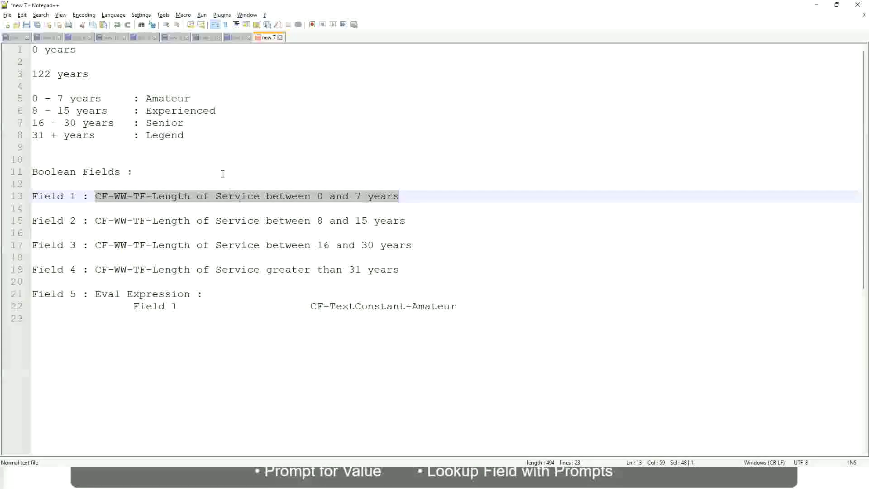
{"action": "left_click", "coordinate": [150, 123]}
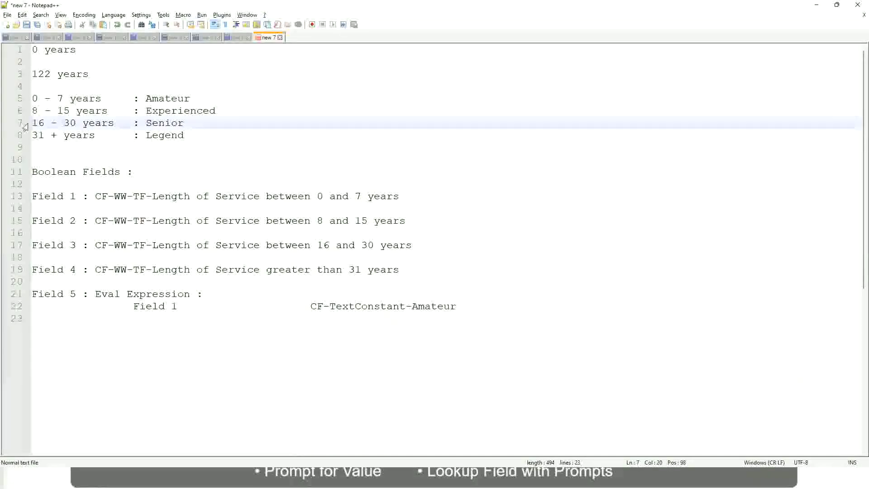
{"action": "left_click_drag", "start_coordinate": [29, 126], "coordinate": [83, 123]}
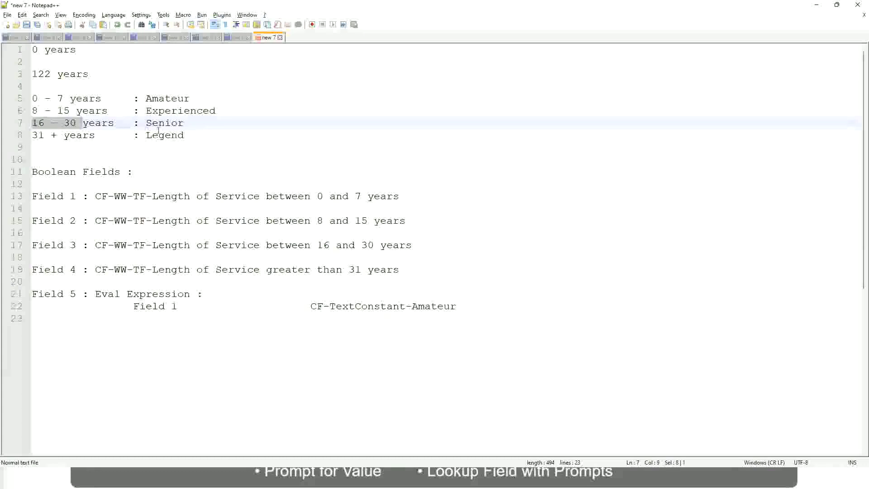
{"action": "double_click", "coordinate": [161, 124]}
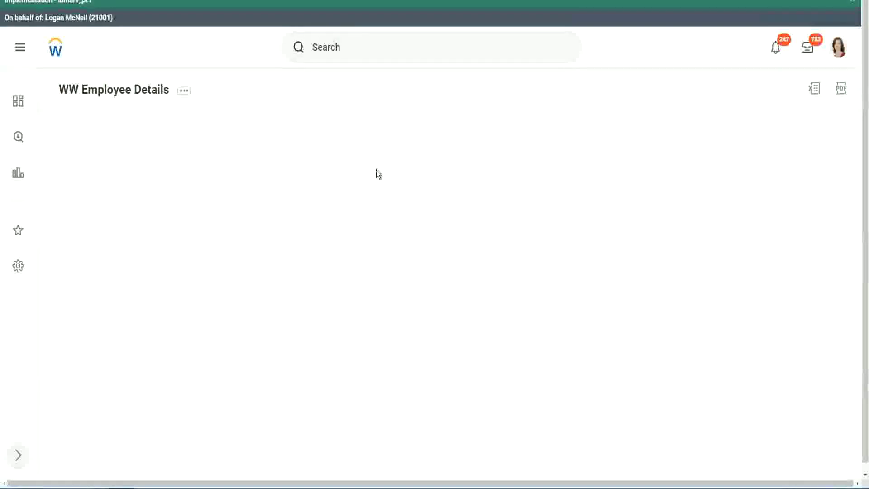
- Scroll down the WW Employee Details results until more rows load, listing 347 workers
{"action": "scroll", "coordinate": [747, 271], "scroll_direction": "down", "scroll_amount": 3}
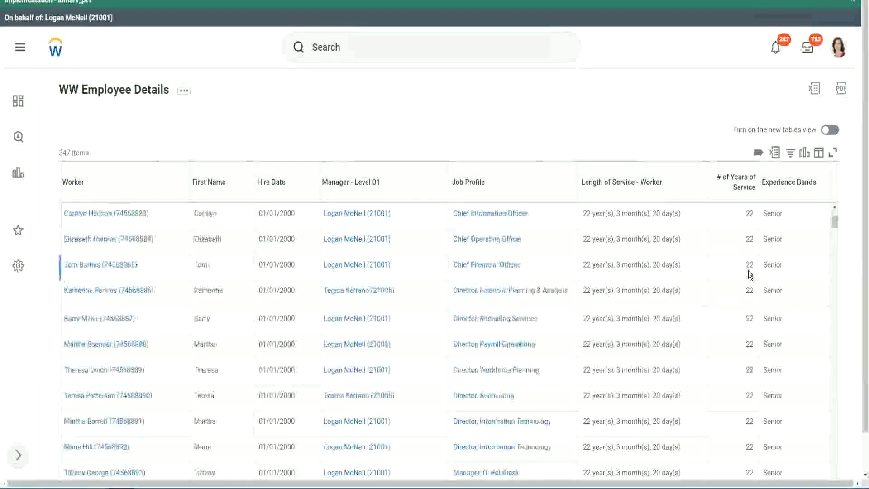
{"action": "scroll", "coordinate": [750, 275], "scroll_direction": "down", "scroll_amount": 5}
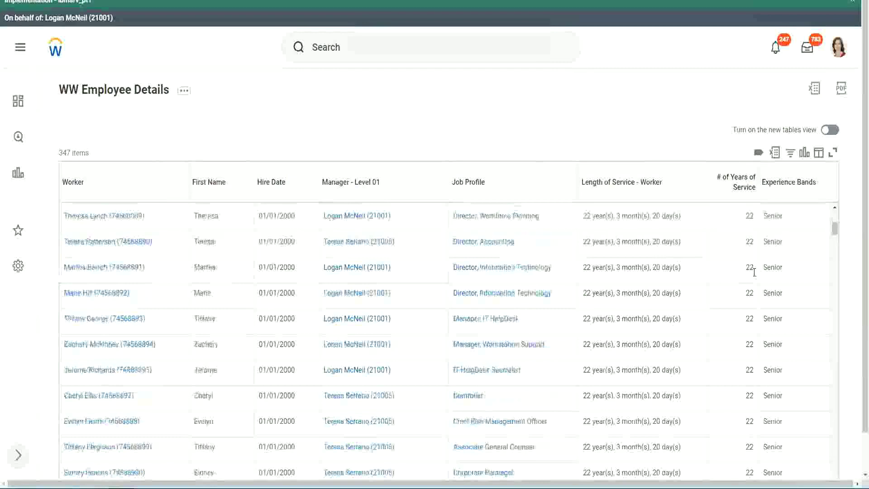
{"action": "scroll", "coordinate": [757, 300], "scroll_direction": "down", "scroll_amount": 5}
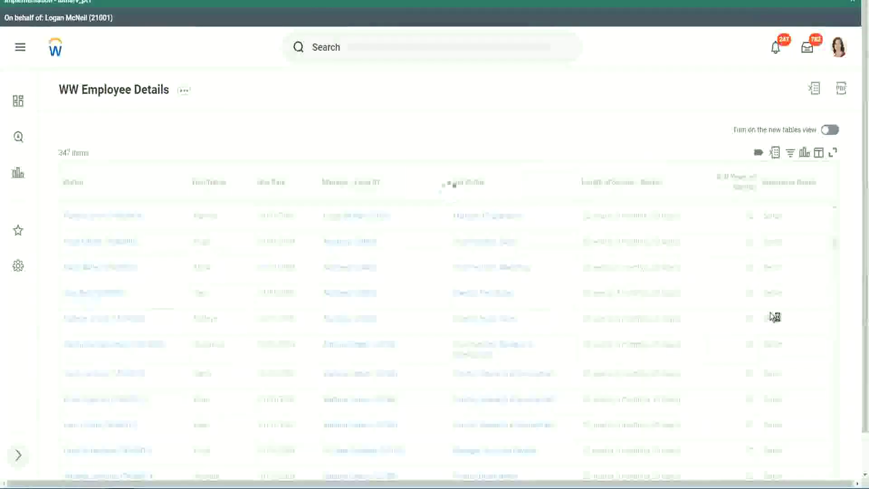
{"action": "scroll", "coordinate": [770, 311], "scroll_direction": "down", "scroll_amount": 2}
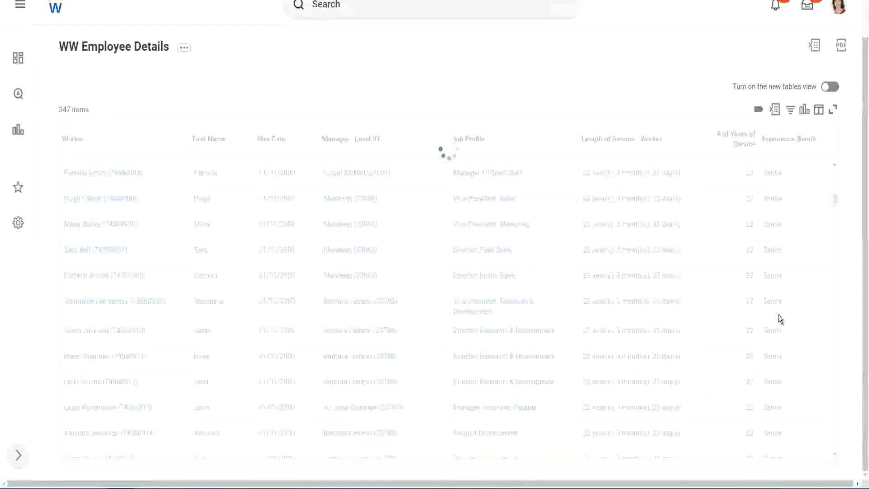
{"action": "scroll", "coordinate": [805, 255], "scroll_direction": "down", "scroll_amount": 5}
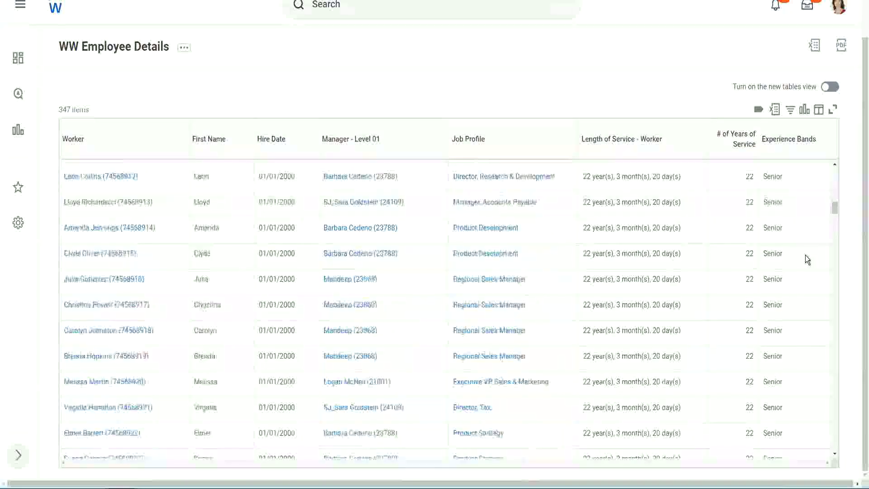
{"action": "scroll", "coordinate": [805, 255], "scroll_direction": "down", "scroll_amount": 3}
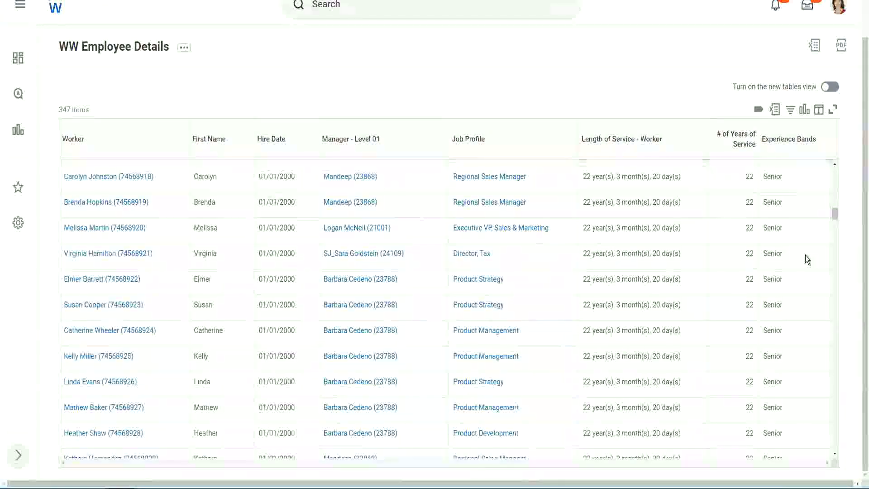
{"action": "scroll", "coordinate": [805, 255], "scroll_direction": "down", "scroll_amount": 7}
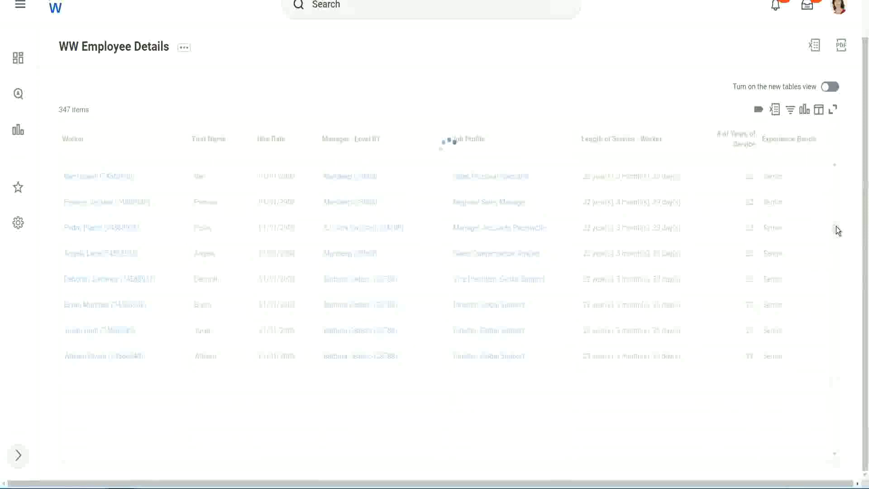
- Filter Experience Bands to values containing 'Amateur', which returns no data
{"action": "left_click", "coordinate": [794, 148]}
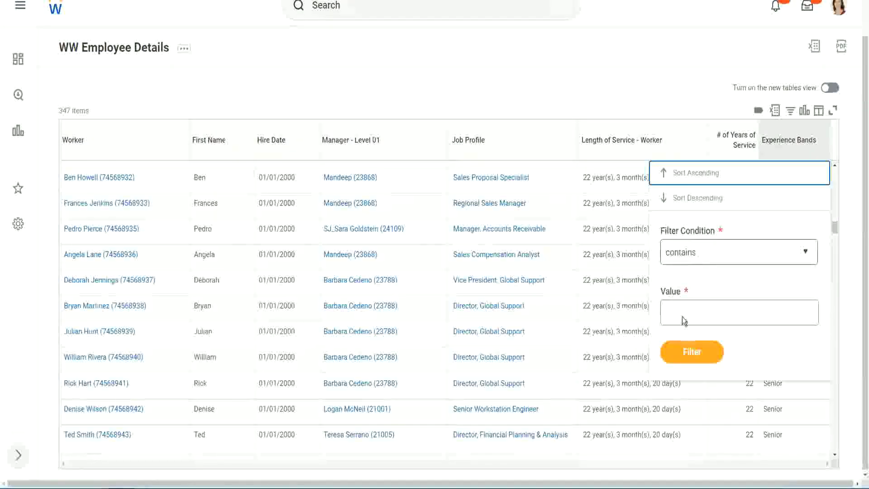
{"action": "left_click", "coordinate": [689, 306]}
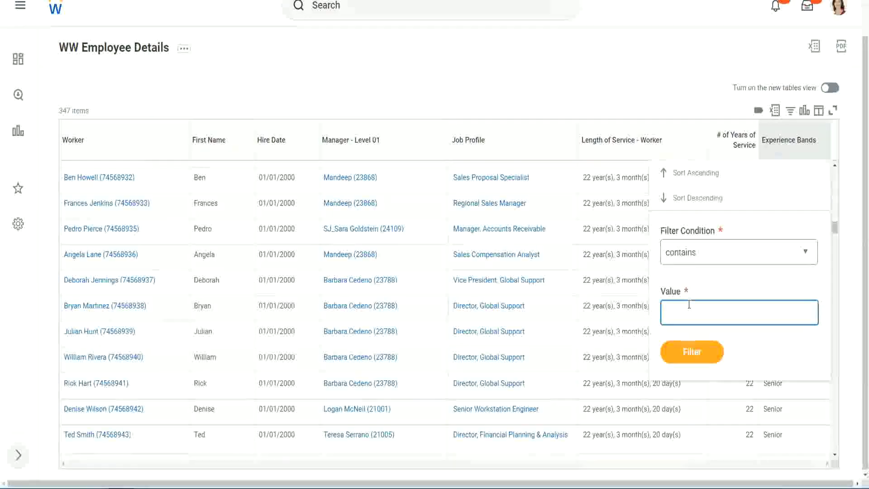
{"action": "type", "text": "Amateur"}
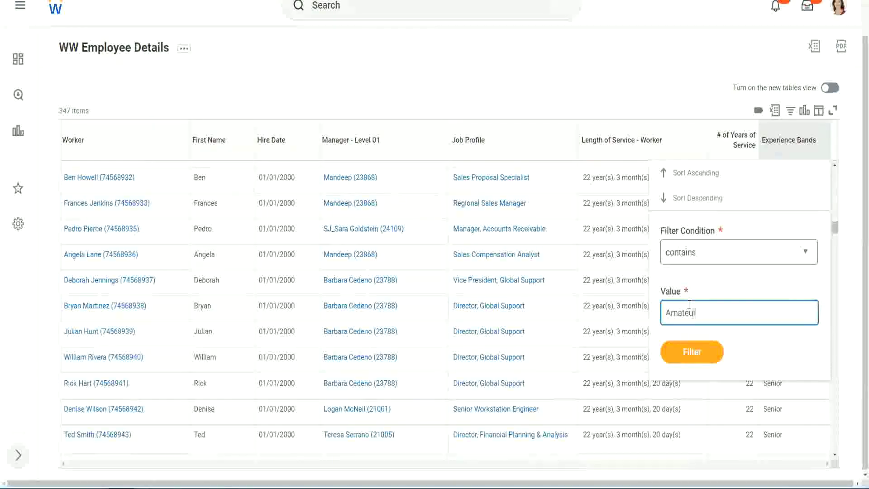
{"action": "left_click", "coordinate": [686, 357]}
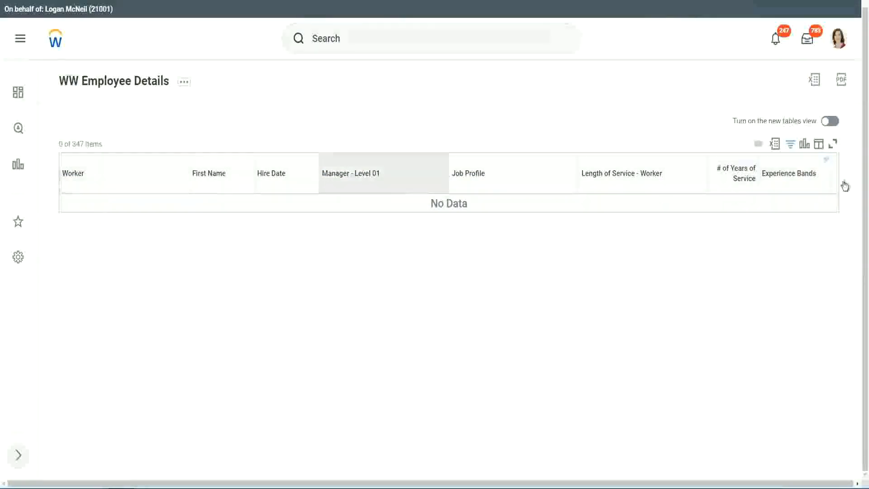
- Replace the Experience Bands filter value 'Amateur' with 'Legend', showing 107 of 347 workers
{"action": "left_click", "coordinate": [787, 177]}
{"action": "left_click", "coordinate": [720, 297]}
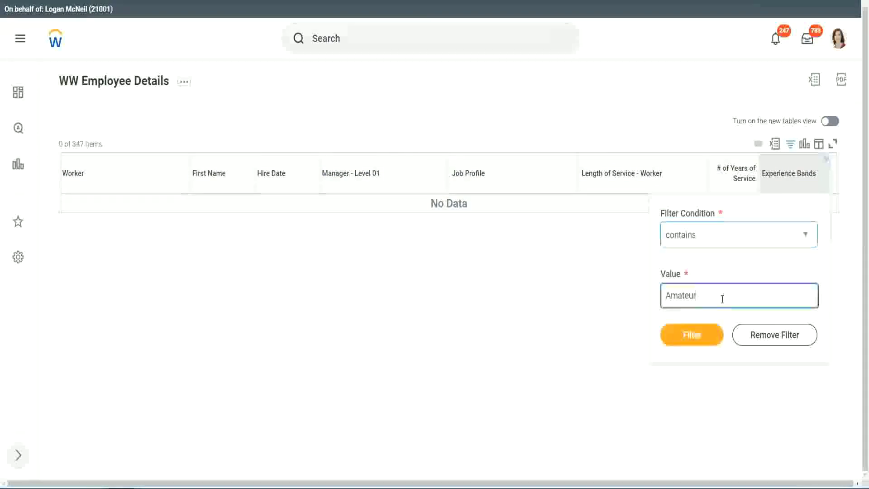
{"action": "key", "text": "ctrl+a"}
{"action": "type", "text": "Legend"}
{"action": "left_click", "coordinate": [692, 335]}
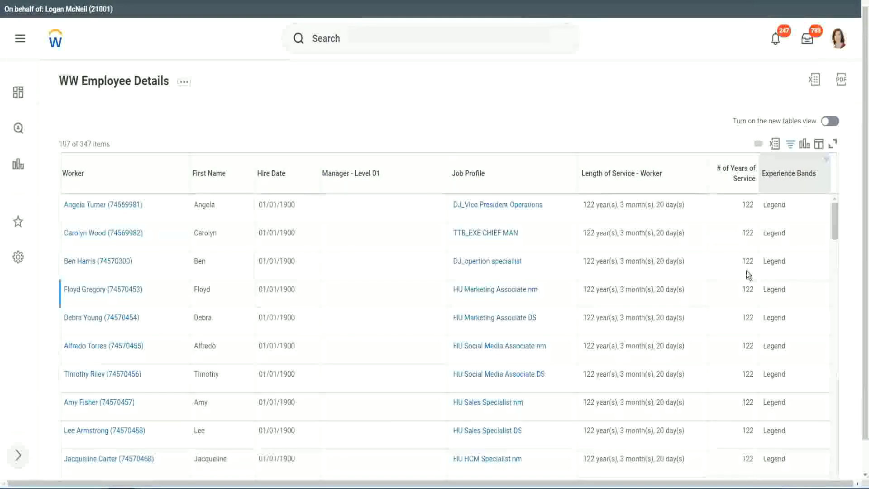
- Review the Legend results, checking a 1900 hire year and 102 and 122 years of service
{"action": "scroll", "coordinate": [746, 271], "scroll_direction": "down", "scroll_amount": 15}
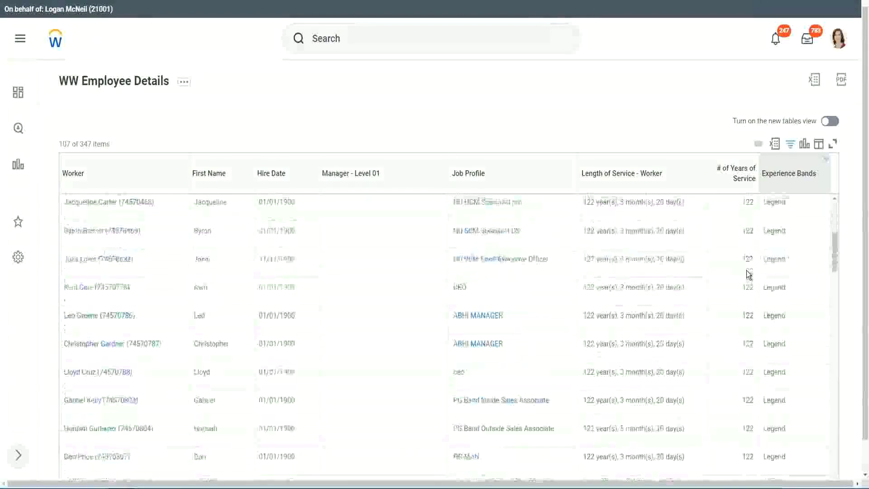
{"action": "scroll", "coordinate": [746, 270], "scroll_direction": "down", "scroll_amount": 3}
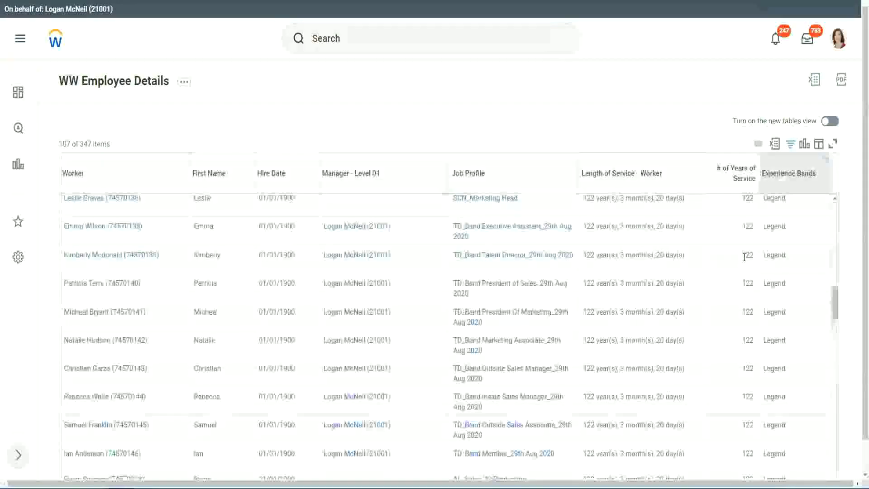
{"action": "scroll", "coordinate": [744, 258], "scroll_direction": "down", "scroll_amount": 10}
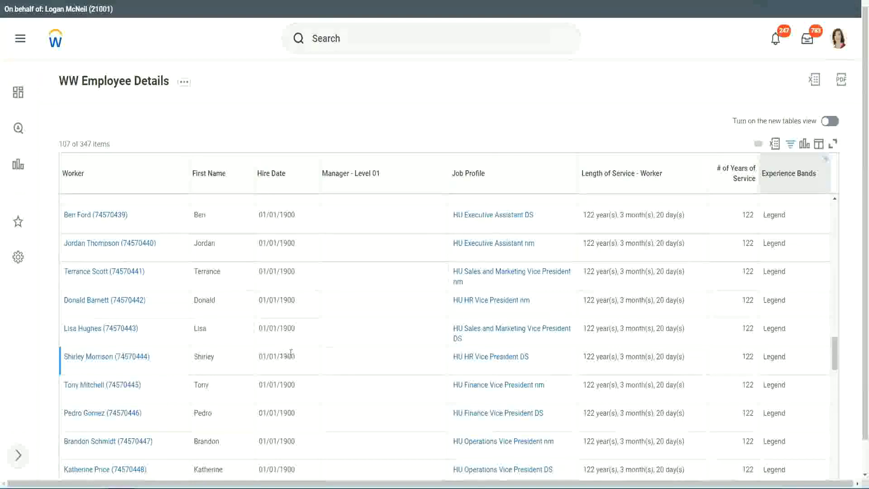
{"action": "double_click", "coordinate": [286, 356]}
{"action": "scroll", "coordinate": [739, 340], "scroll_direction": "down", "scroll_amount": 5}
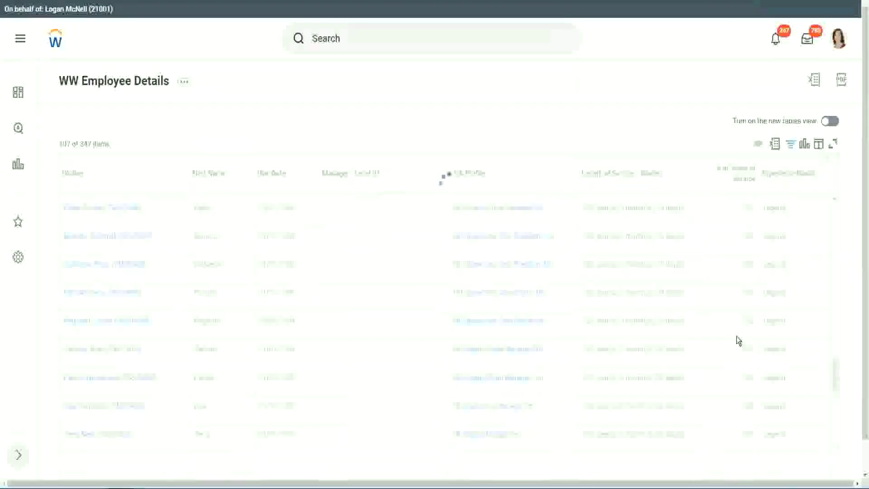
{"action": "scroll", "coordinate": [738, 340], "scroll_direction": "down", "scroll_amount": 10}
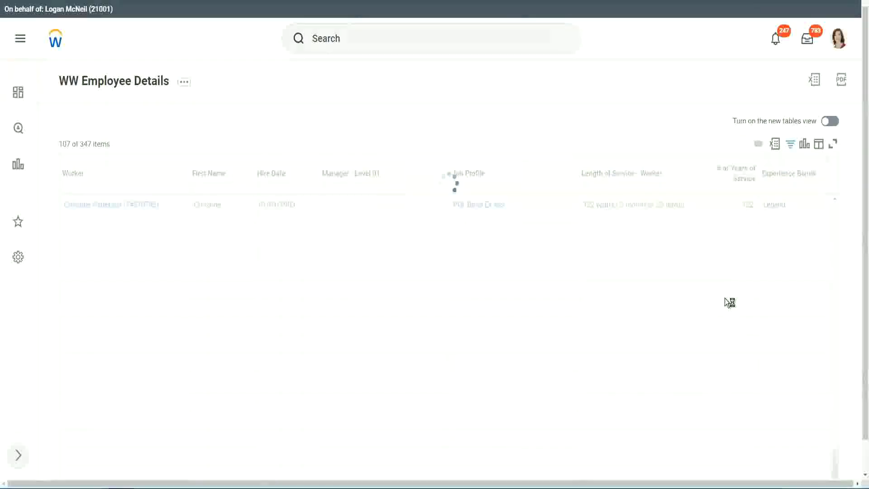
{"action": "scroll", "coordinate": [724, 298], "scroll_direction": "down", "scroll_amount": 5}
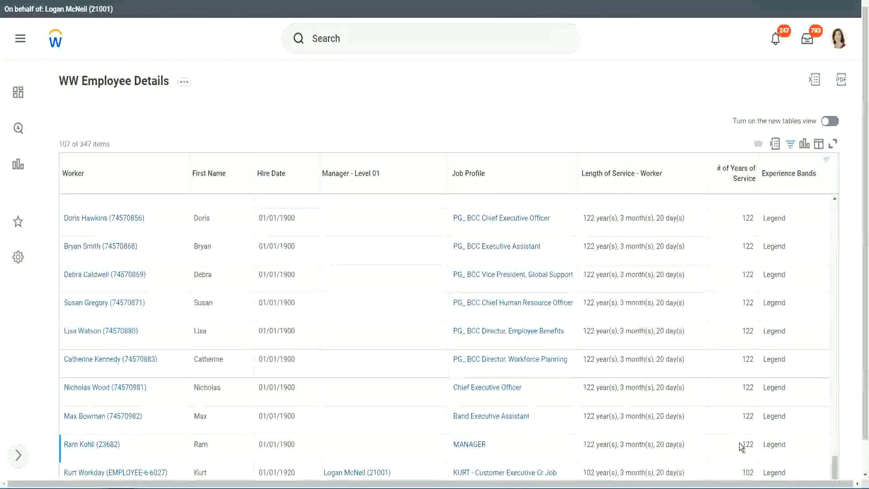
{"action": "double_click", "coordinate": [746, 472]}
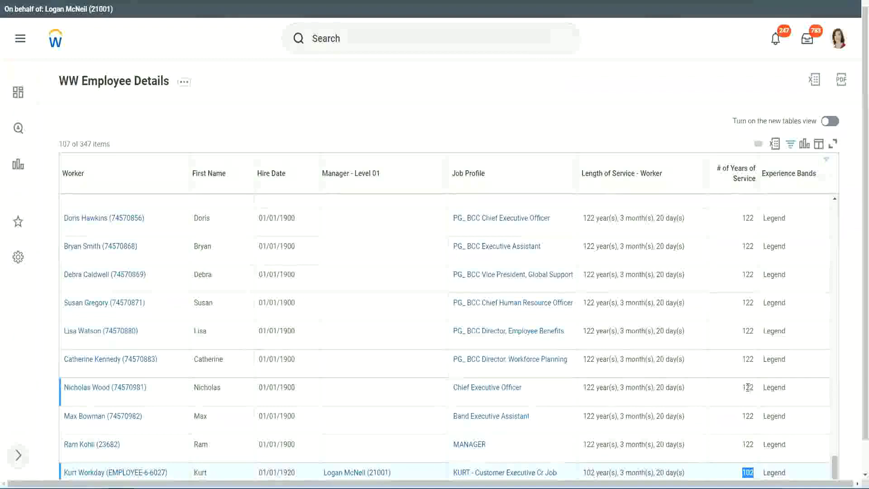
{"action": "left_click_drag", "start_coordinate": [747, 387], "coordinate": [755, 387]}
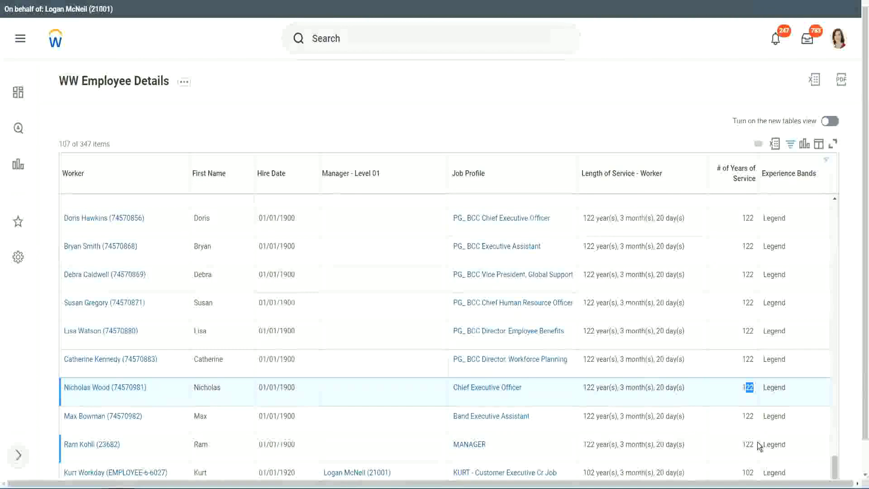
{"action": "left_click", "coordinate": [730, 360]}
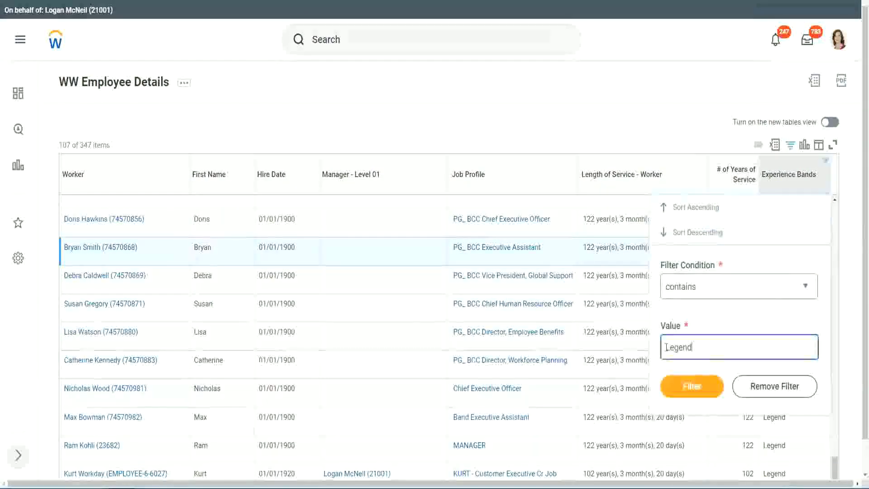
- Filter Experience Bands to 'Experienced', giving 82 workers, and compare with the 8–15 year range
{"action": "left_click_drag", "start_coordinate": [710, 352], "coordinate": [686, 336]}
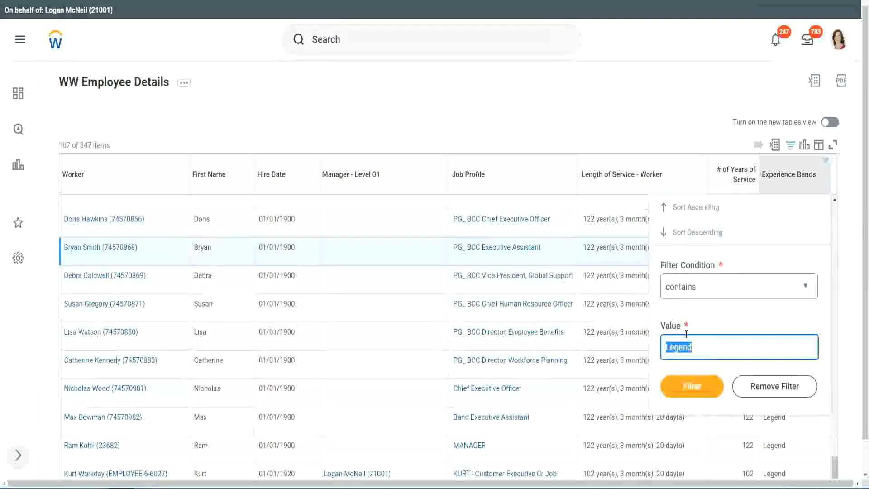
{"action": "type", "text": "Expe"}
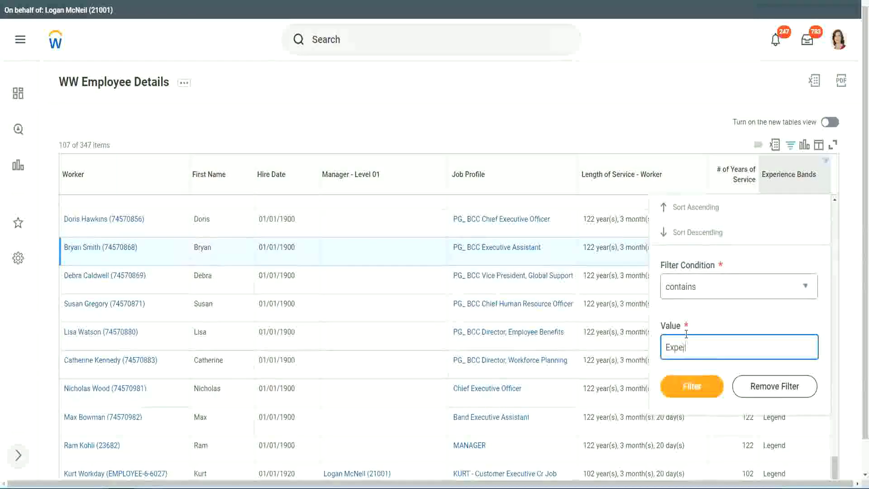
{"action": "type", "text": "rienced"}
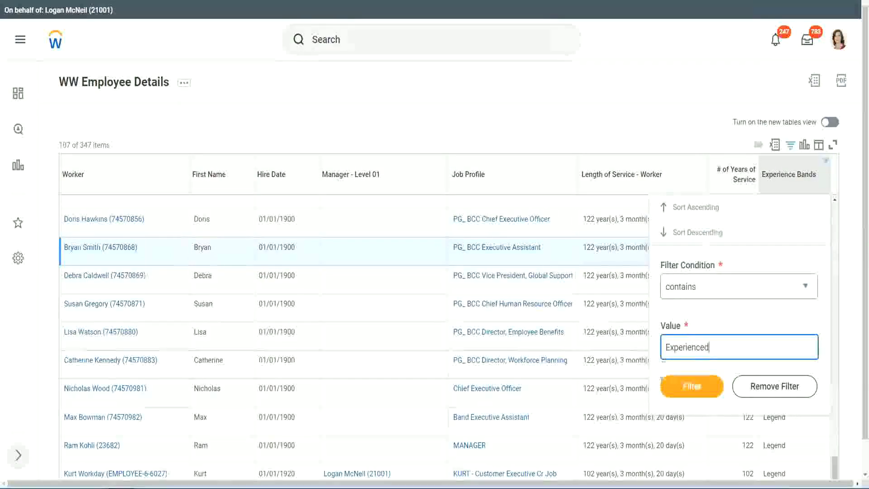
{"action": "left_click", "coordinate": [697, 385]}
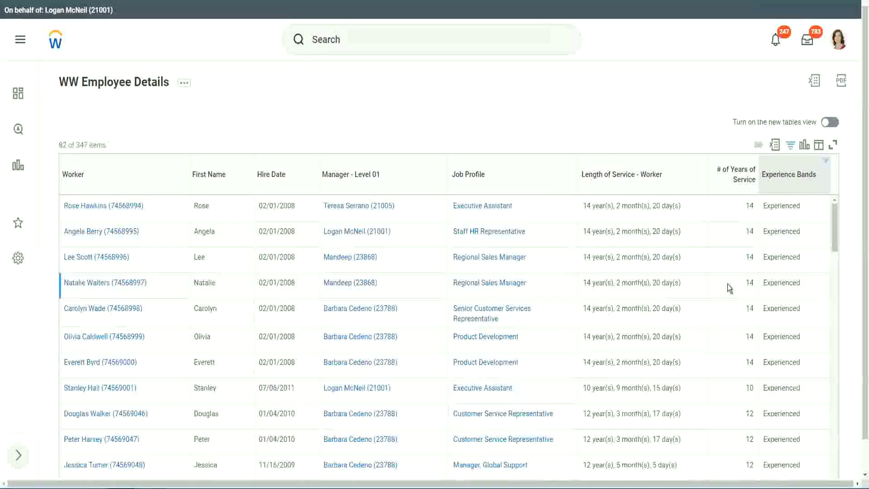
{"action": "left_click", "coordinate": [742, 209]}
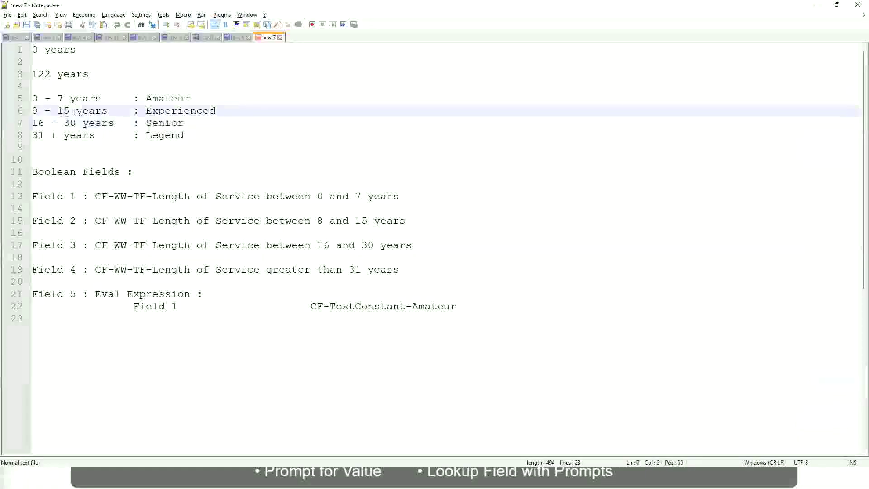
{"action": "key", "text": "Right"}
{"action": "key", "text": "Right"}
{"action": "key", "text": "Right"}
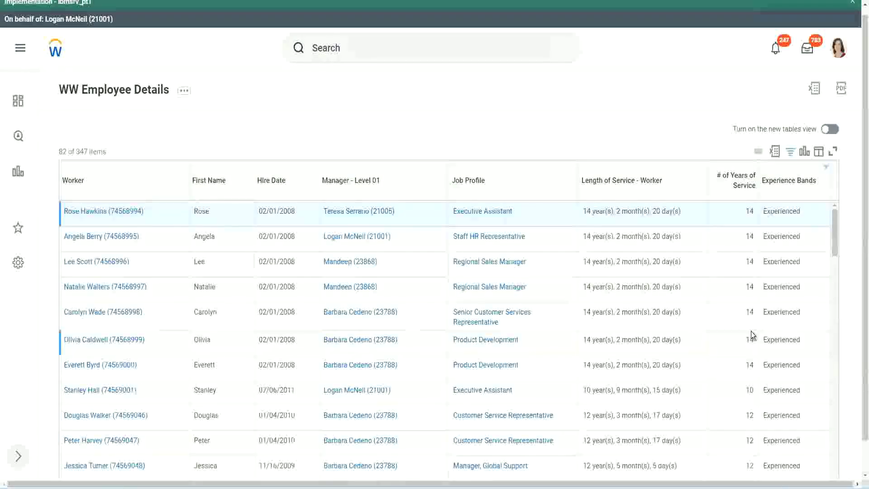
- Scroll through the Experienced results, checking rows show 10 to 14 years of service
{"action": "scroll", "coordinate": [751, 334], "scroll_direction": "down", "scroll_amount": 5}
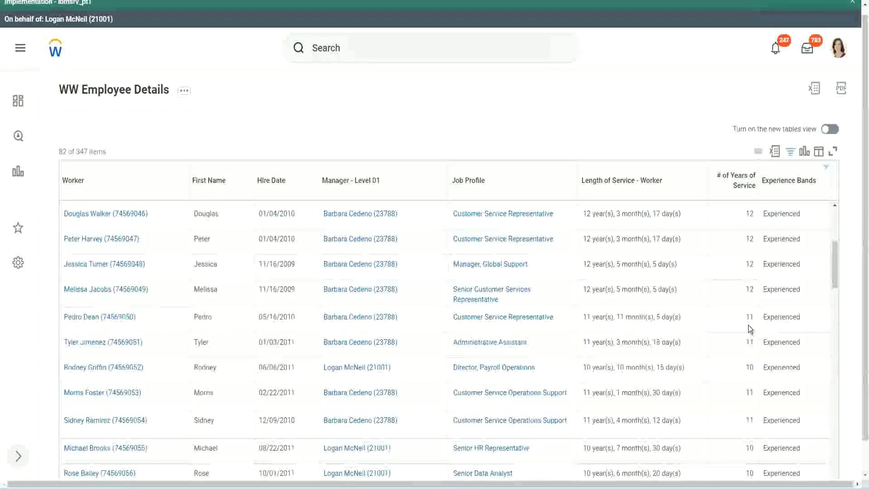
{"action": "double_click", "coordinate": [769, 238]}
{"action": "scroll", "coordinate": [751, 317], "scroll_direction": "down", "scroll_amount": 2}
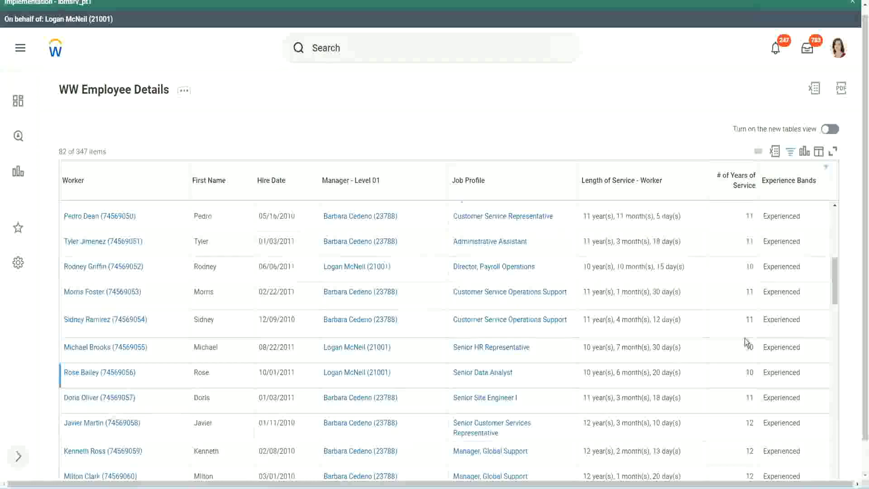
{"action": "left_click", "coordinate": [748, 321]}
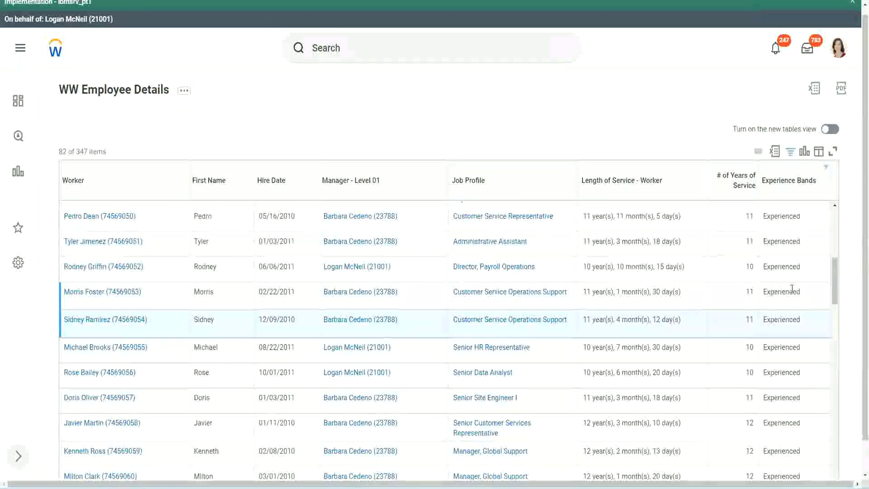
{"action": "left_click", "coordinate": [770, 293]}
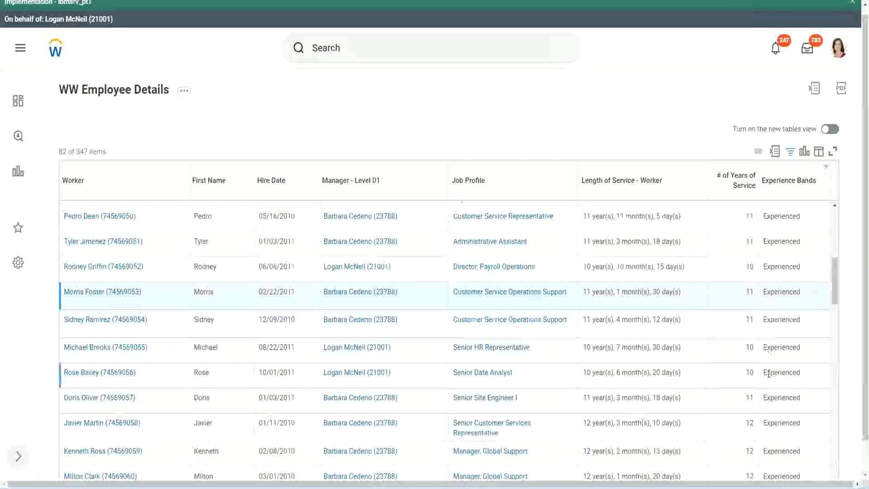
{"action": "scroll", "coordinate": [770, 374], "scroll_direction": "down", "scroll_amount": 8}
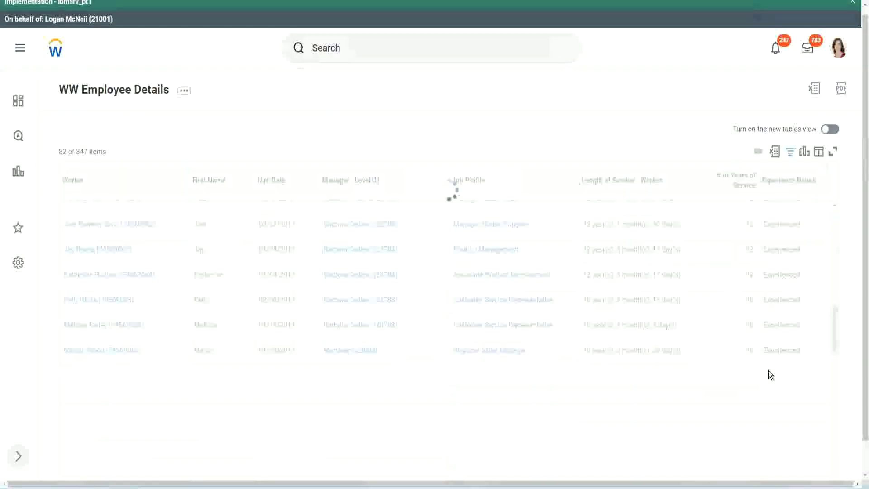